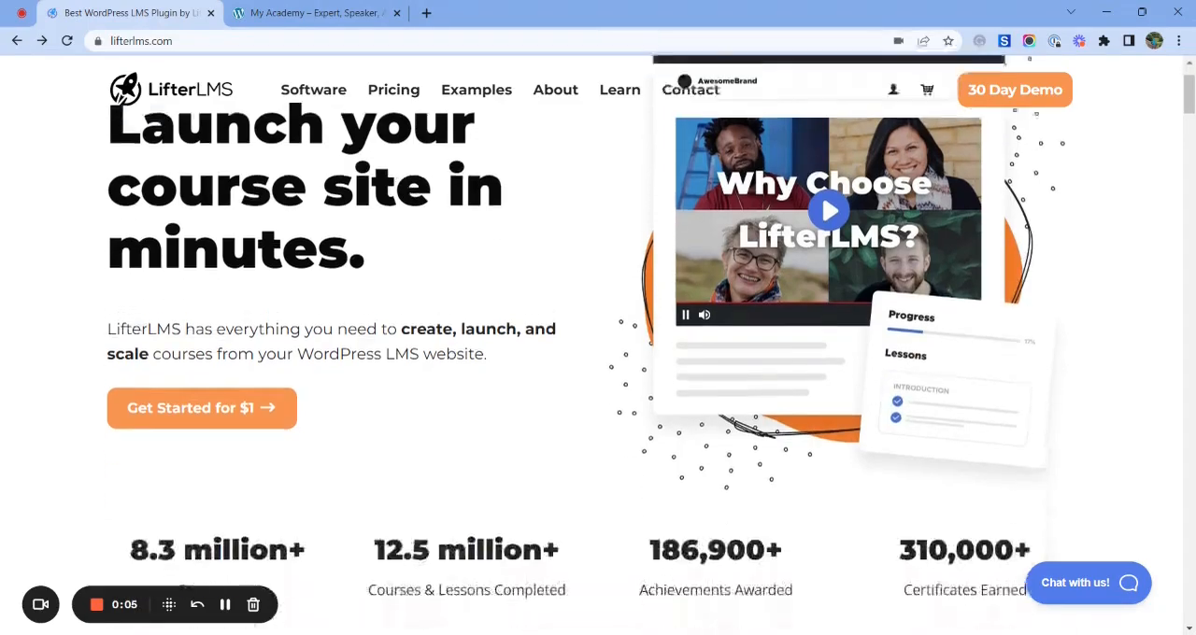
# - Look through the LifterLMS home page for its course creation, payment and customization features
pyautogui.scroll(-10, 598, 344)
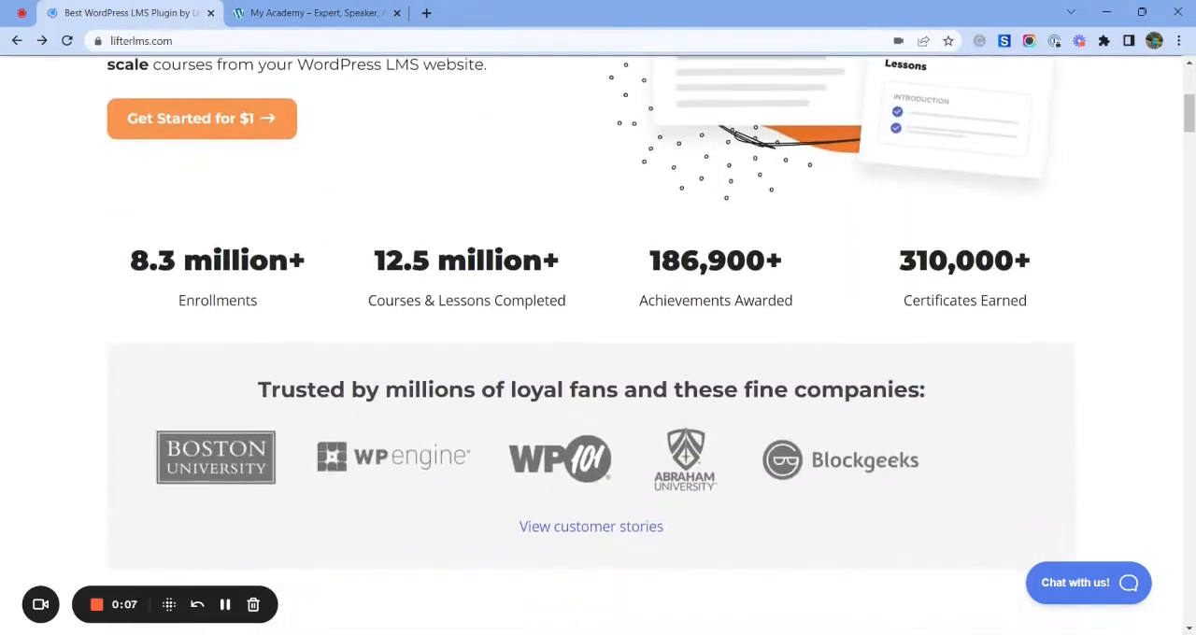
pyautogui.scroll(-6, 598, 343)
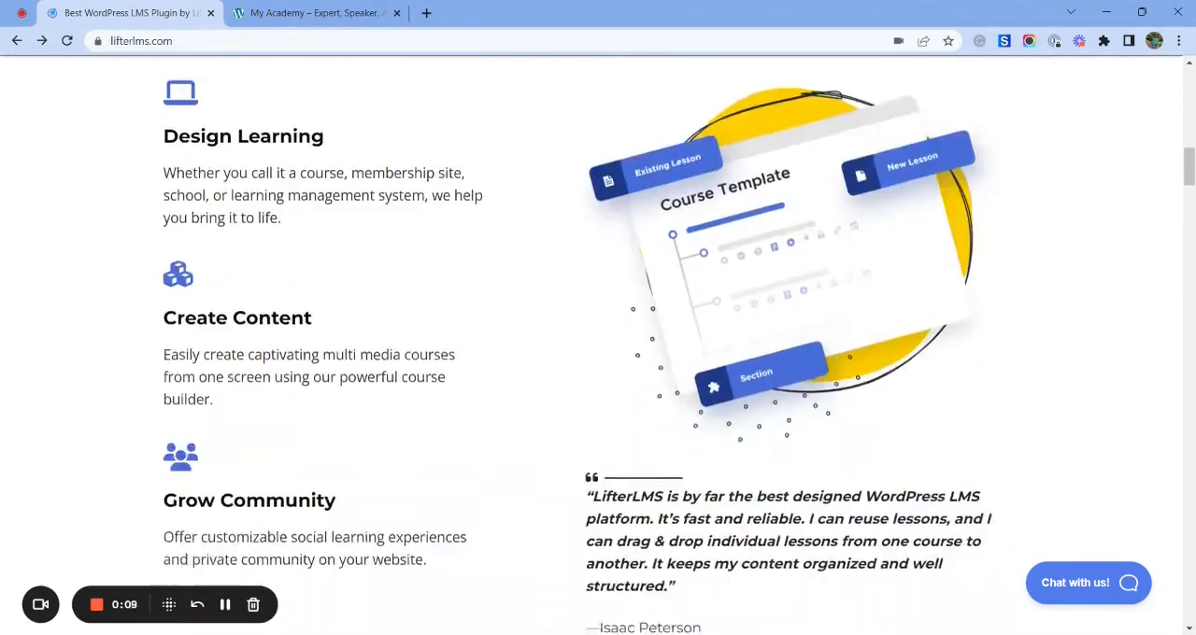
pyautogui.scroll(-10, 598, 344)
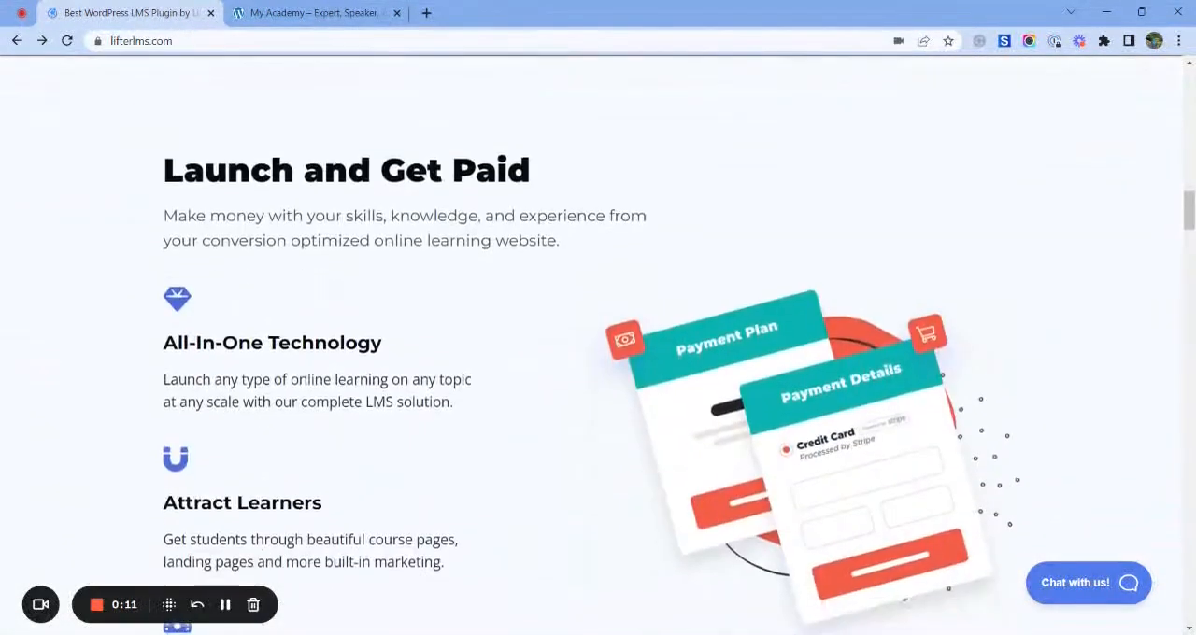
pyautogui.scroll(-1, 200, 169)
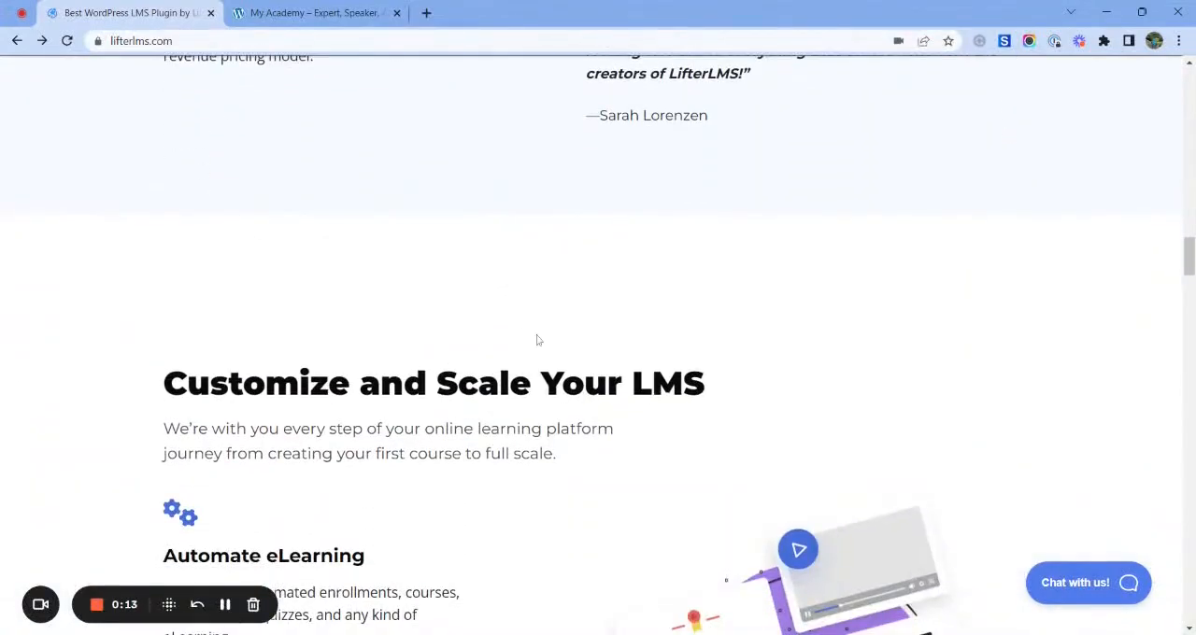
pyautogui.scroll(20, 537, 340)
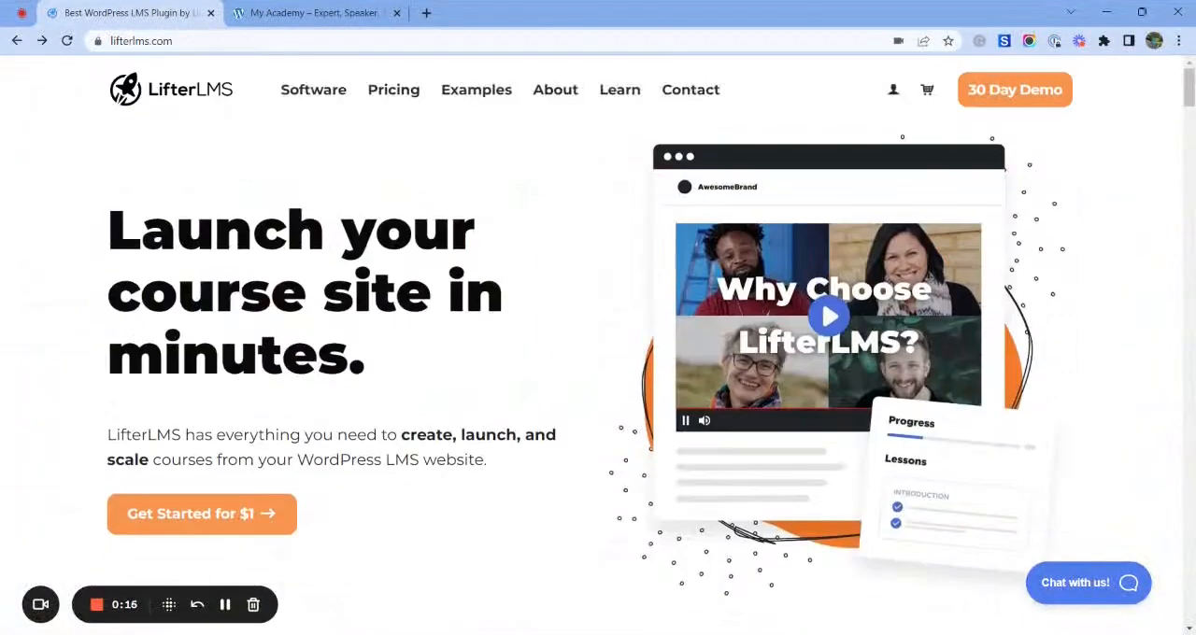
# - Open the LifterLMS pricing page and compare the Infinity, Universe and Earth bundles
pyautogui.click(392, 89)
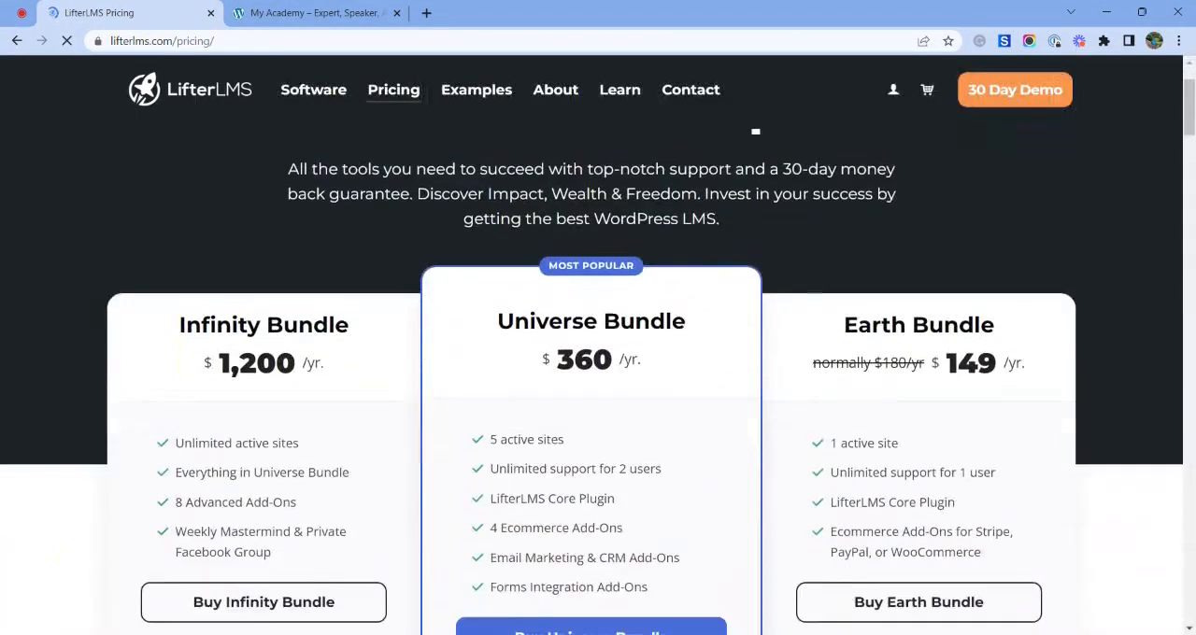
pyautogui.scroll(-2, 687, 348)
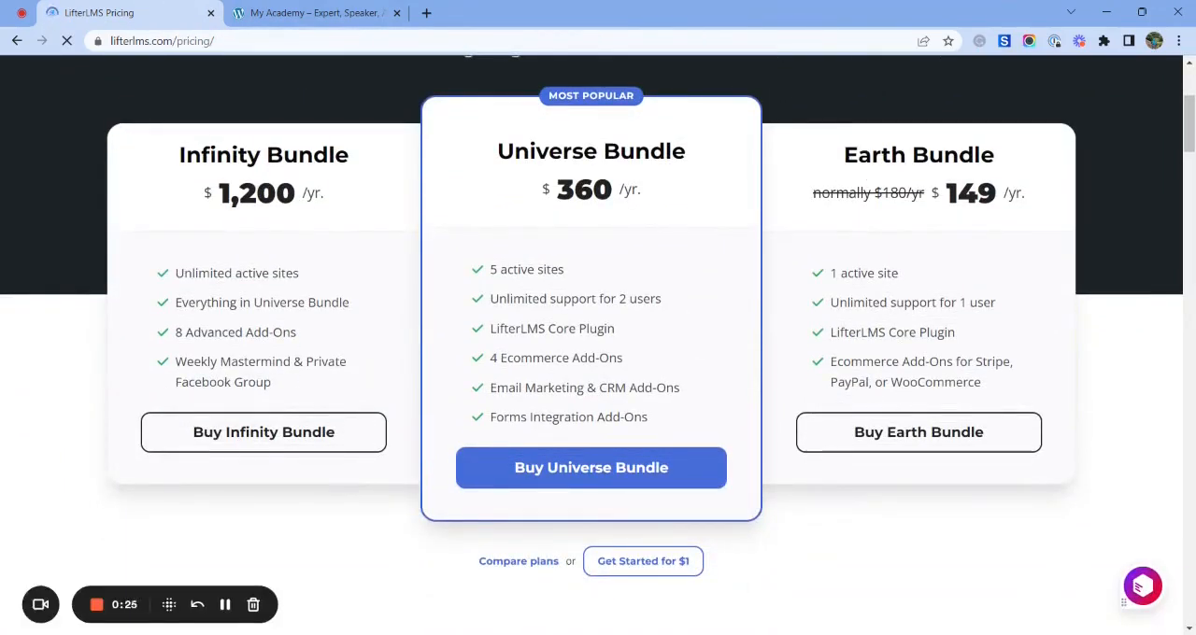
pyautogui.scroll(-10, 458, 358)
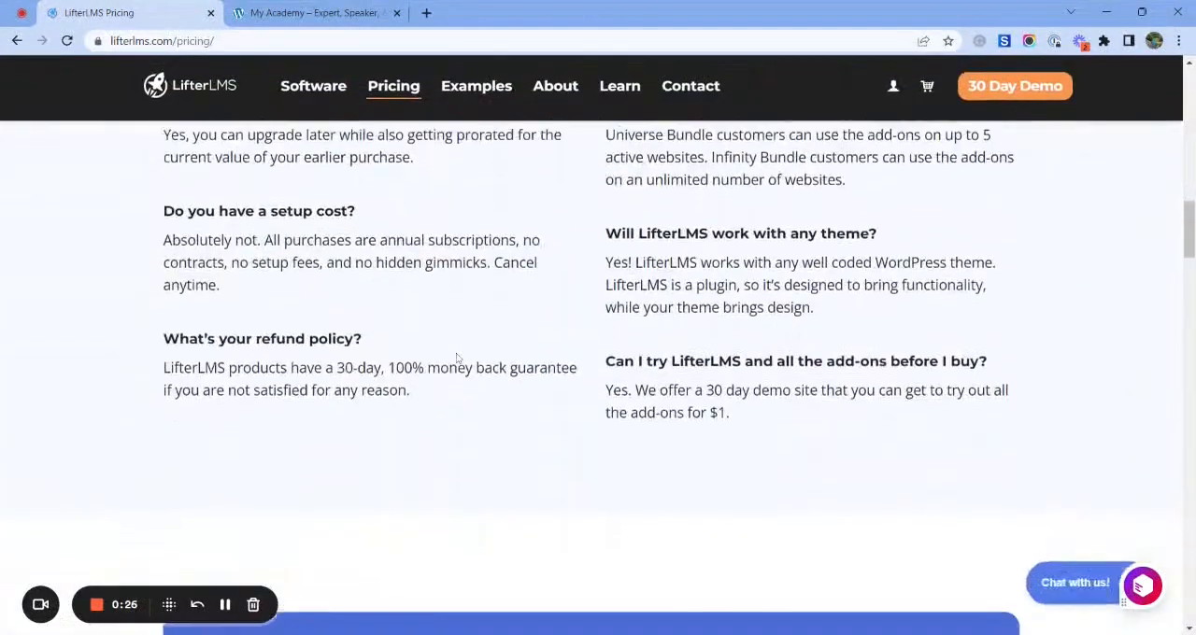
pyautogui.scroll(12, 458, 357)
pyautogui.scroll(-2, 458, 357)
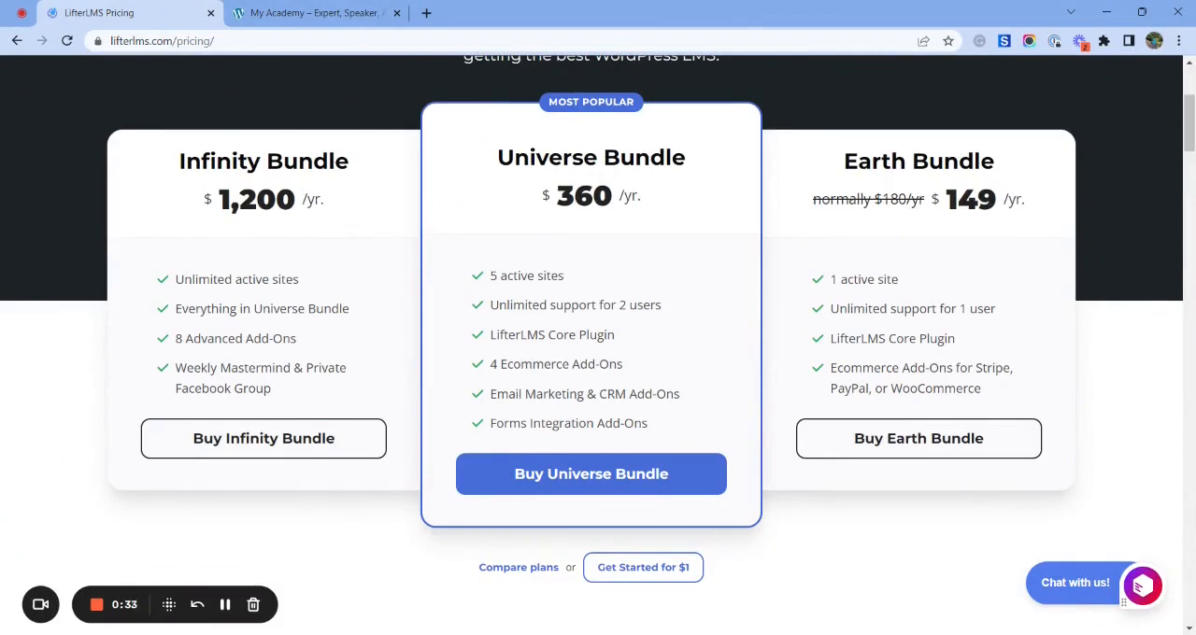
pyautogui.scroll(3, 598, 346)
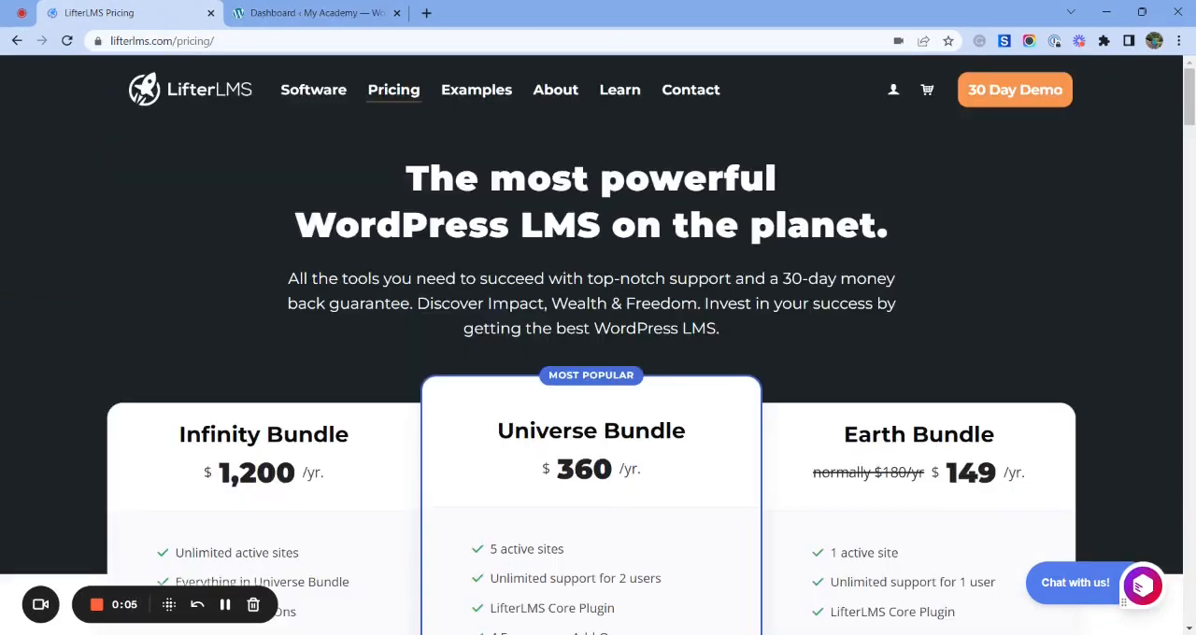
# - Switch to the My Academy WordPress dashboard and examine its LifterLMS admin sections
pyautogui.click(288, 11)
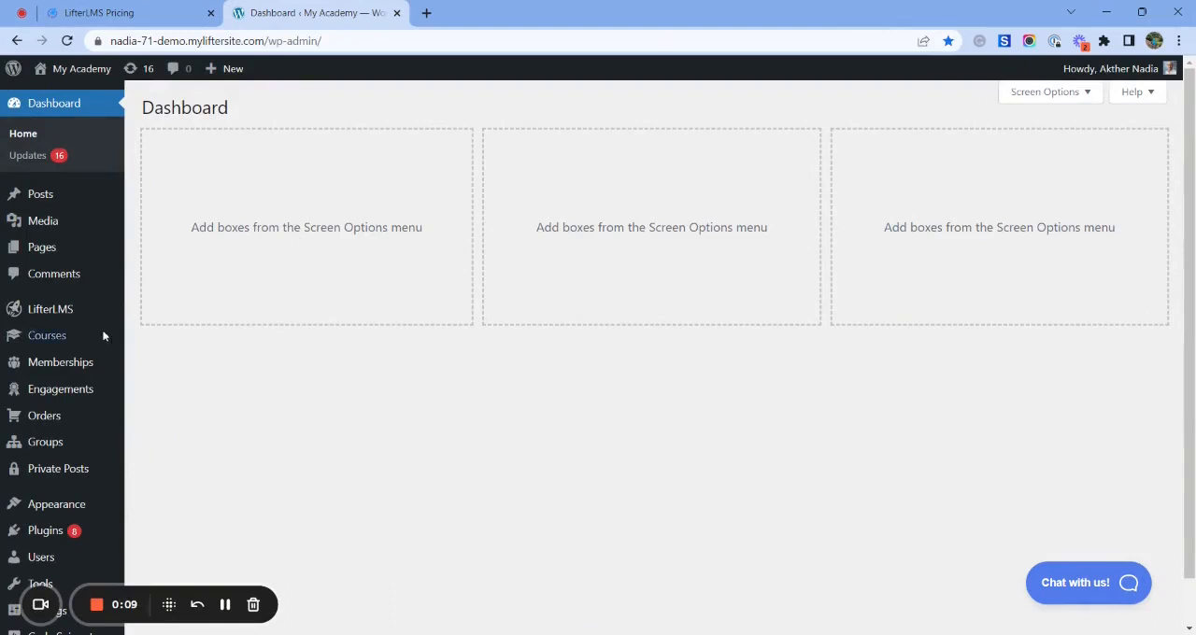
pyautogui.moveTo(67, 319)
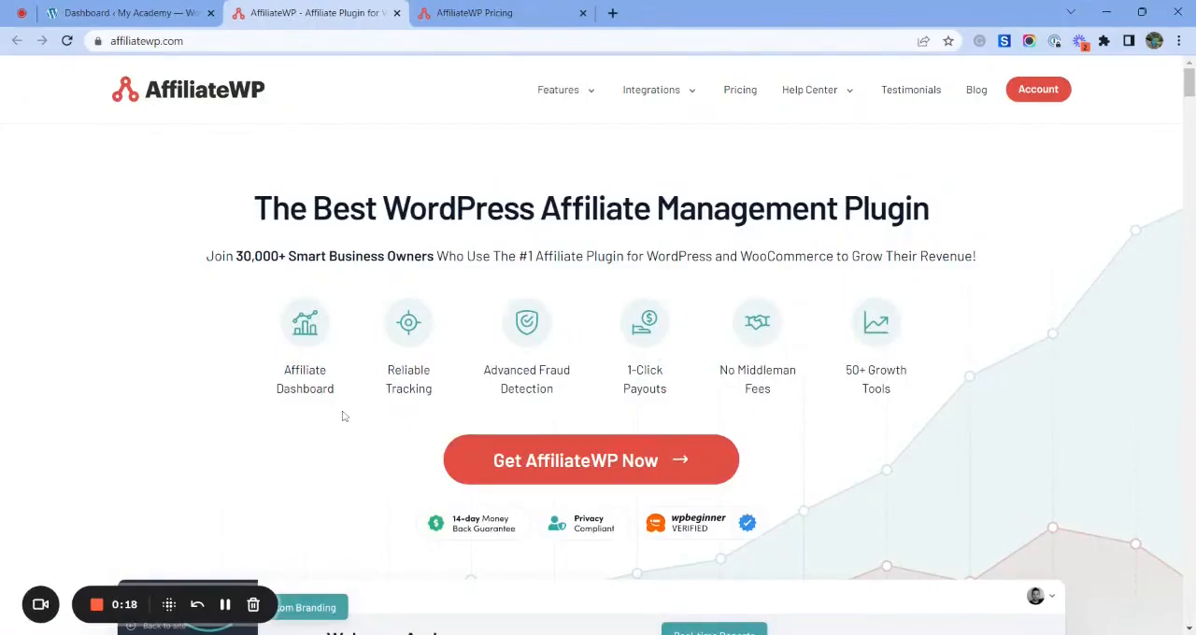
# - Look through the AffiliateWP home page for its dashboard preview, feature overview and customer testimonials
pyautogui.scroll(-5, 343, 417)
pyautogui.scroll(-8, 343, 417)
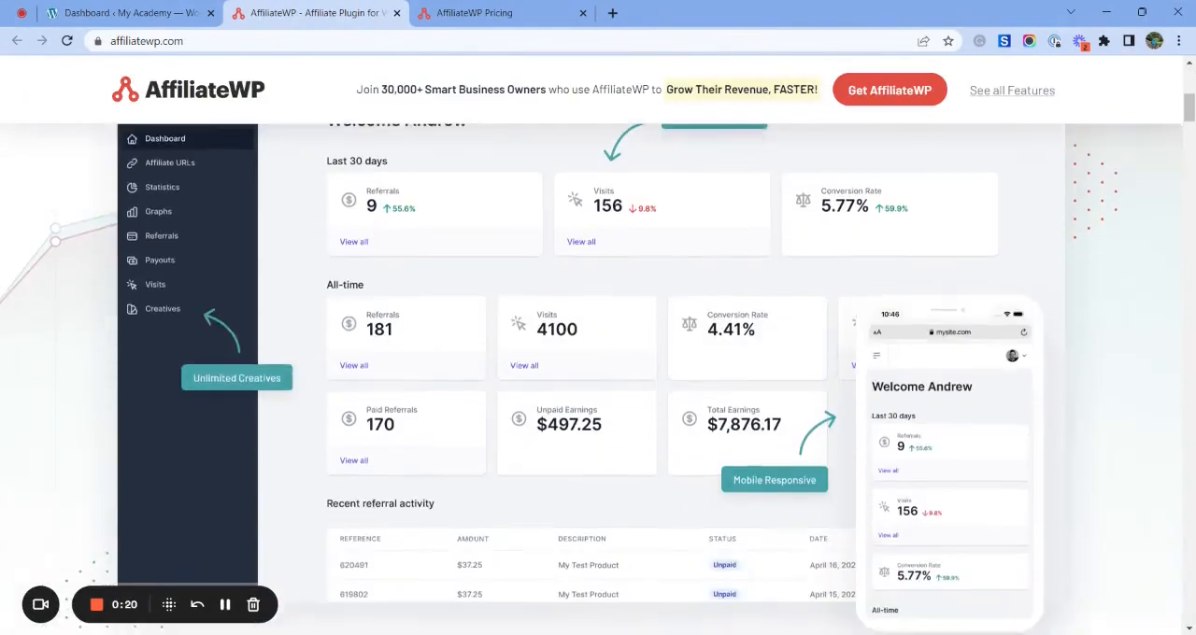
pyautogui.scroll(-8, 598, 374)
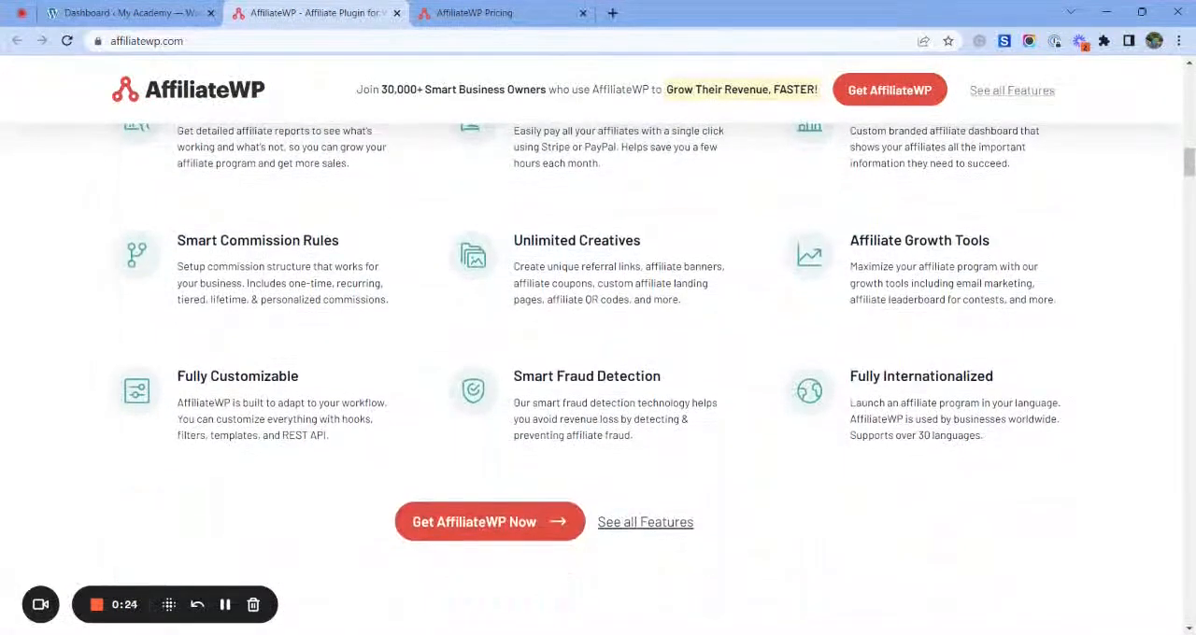
pyautogui.scroll(-6, 598, 373)
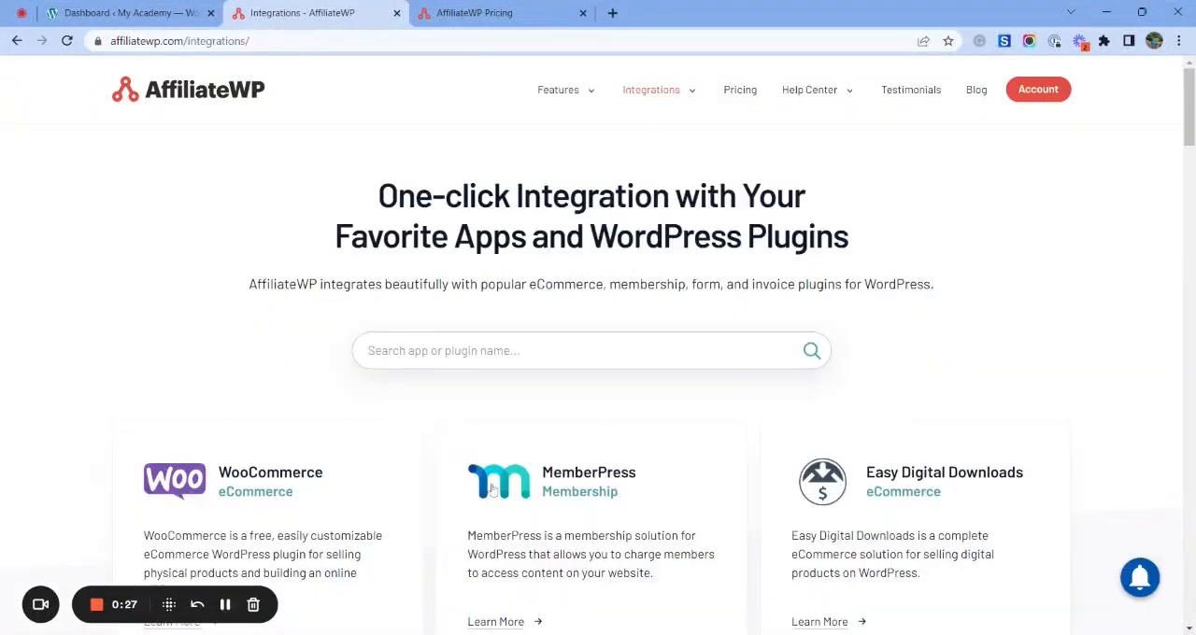
# - Find LifterLMS in AffiliateWP's list of integrations and open its integration page
pyautogui.scroll(-6, 491, 490)
pyautogui.scroll(-10, 491, 484)
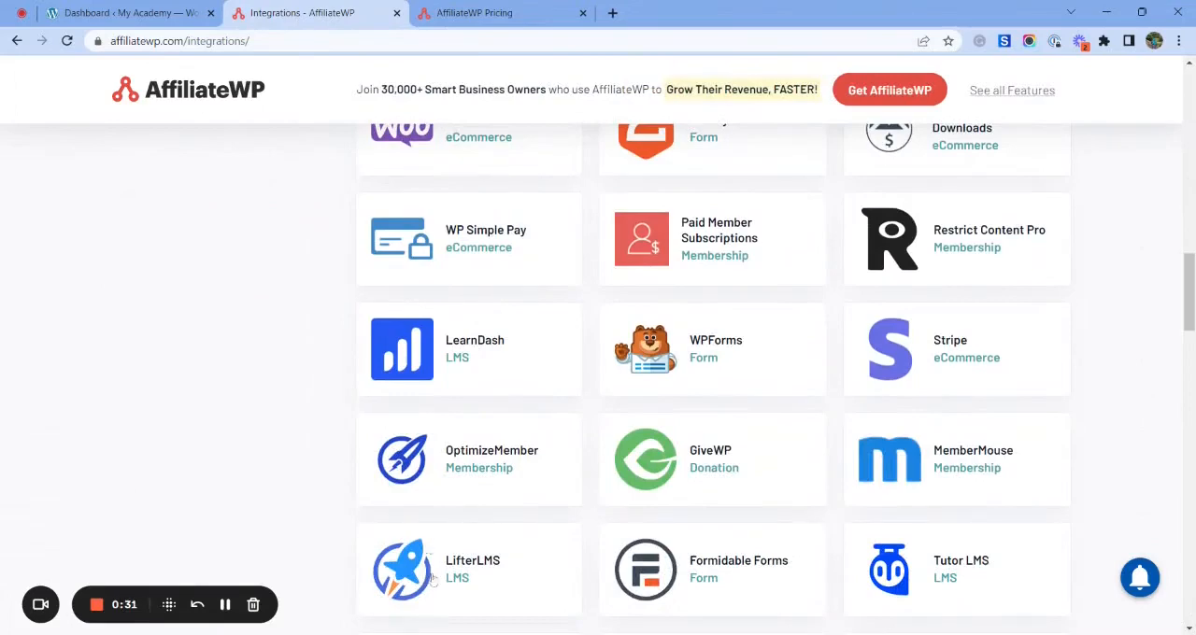
pyautogui.scroll(-2, 471, 538)
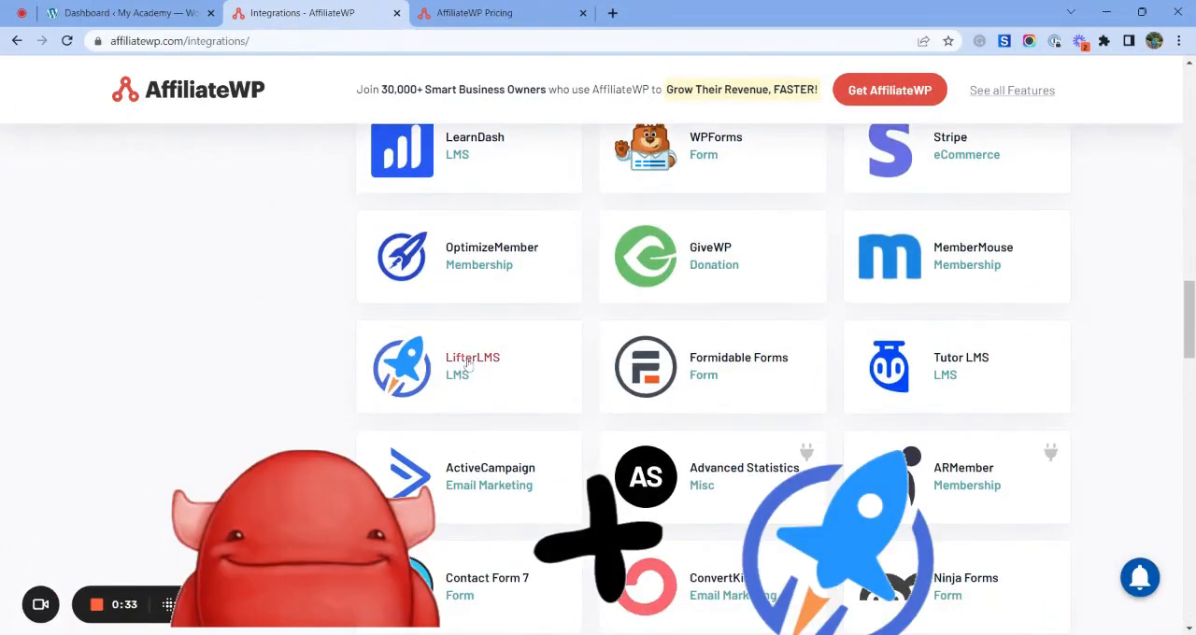
pyautogui.click(467, 367)
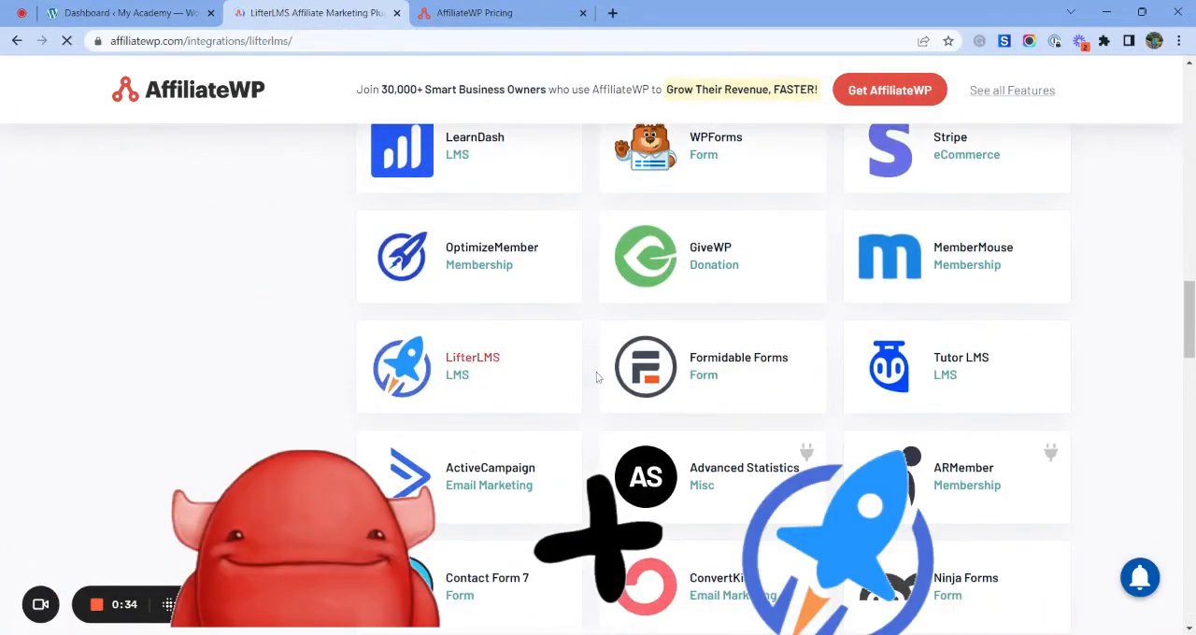
# - Review the LifterLMS integration page for its setup benefits, add-ons and affiliate marketing features
pyautogui.scroll(-5, 597, 461)
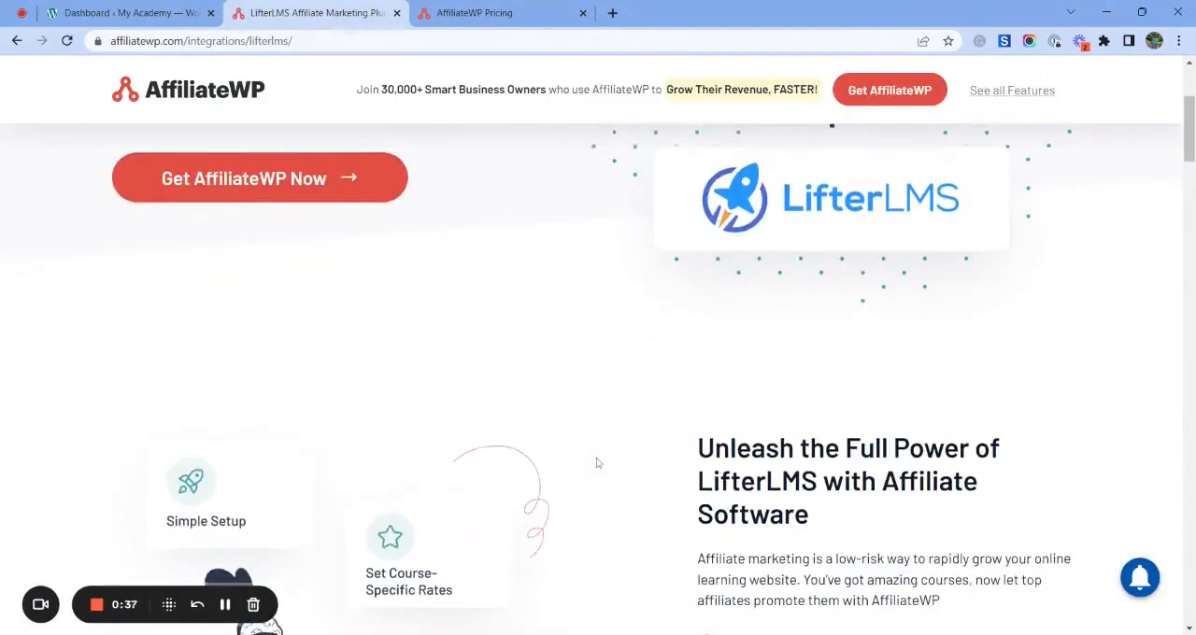
pyautogui.scroll(-10, 598, 463)
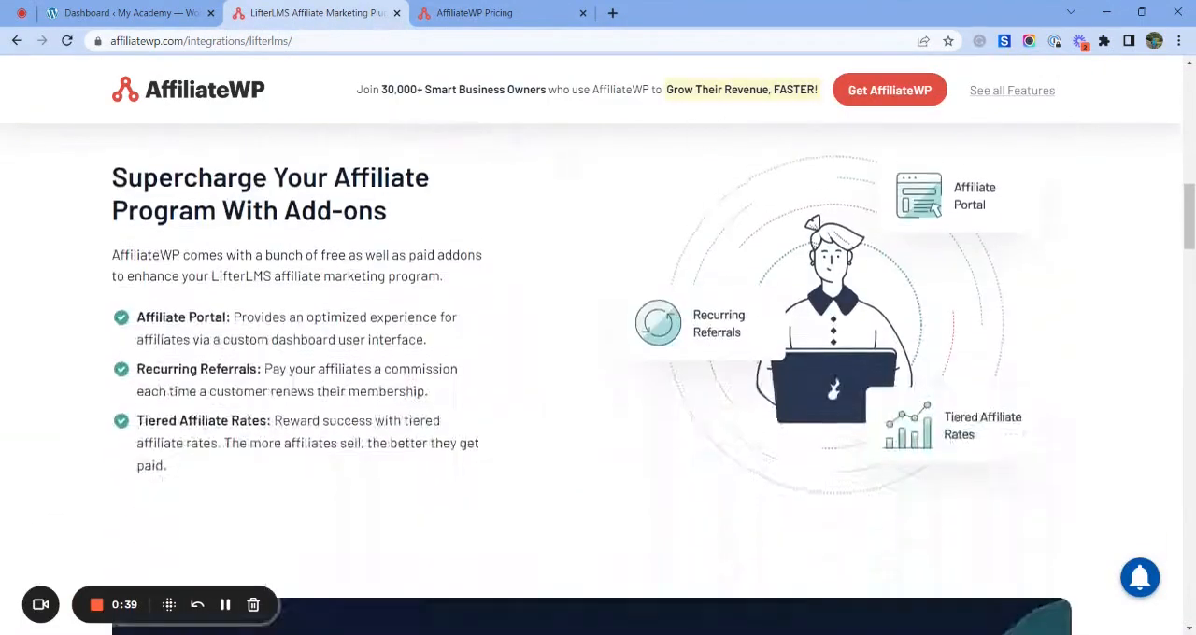
pyautogui.scroll(-2, 598, 374)
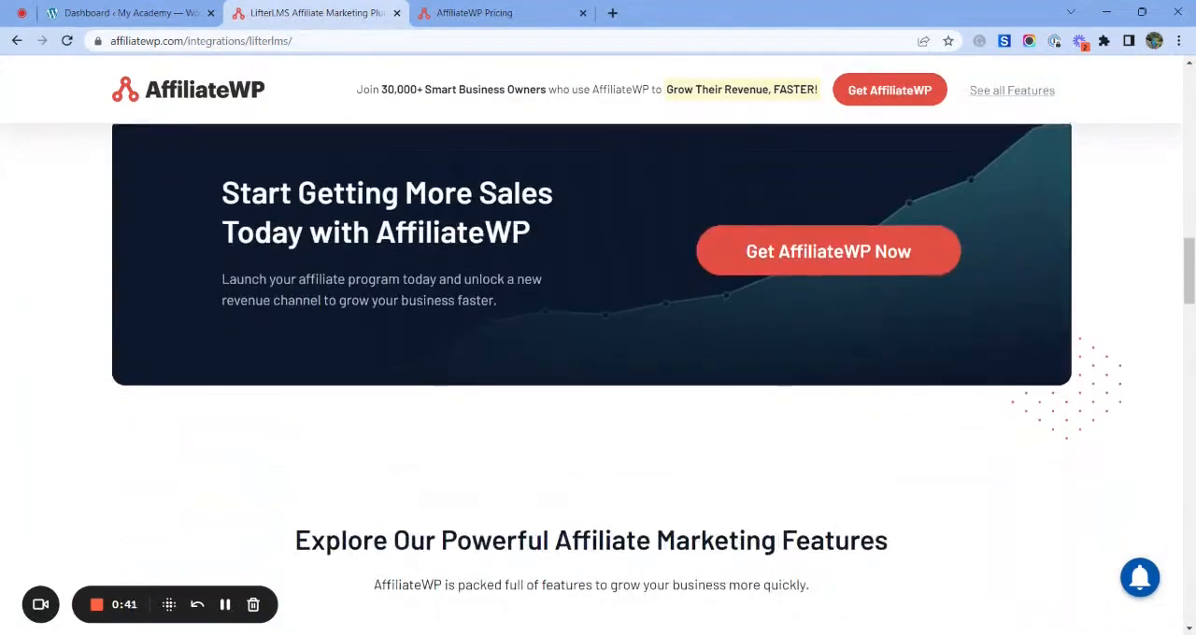
pyautogui.scroll(-3, 598, 373)
pyautogui.scroll(-2, 530, 280)
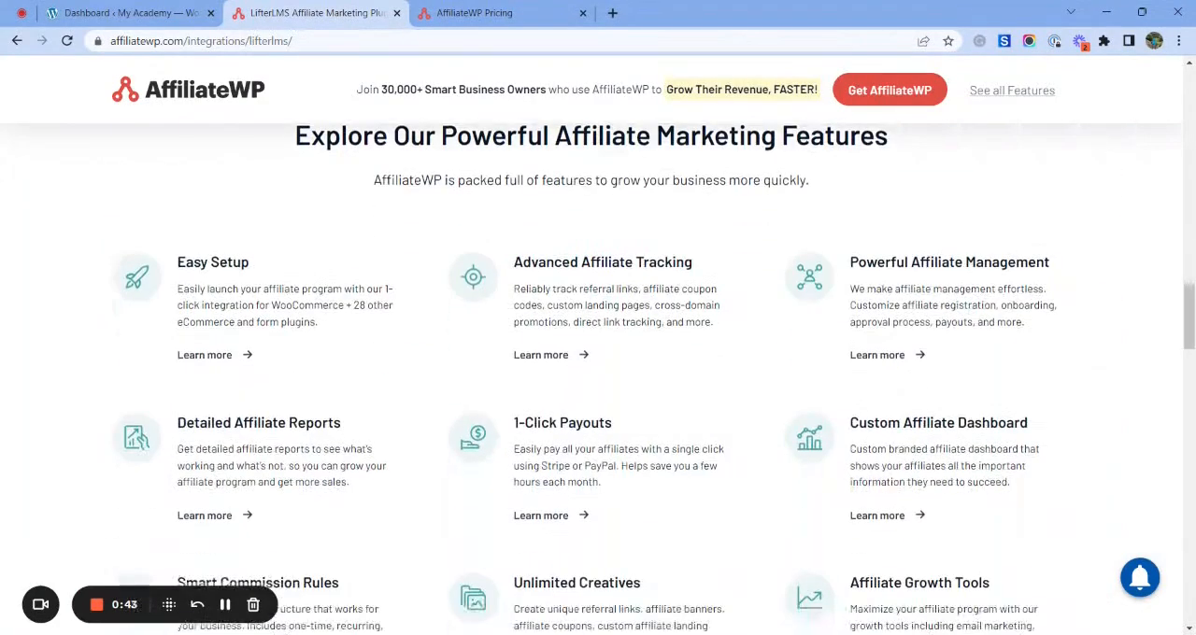
pyautogui.scroll(17, 529, 276)
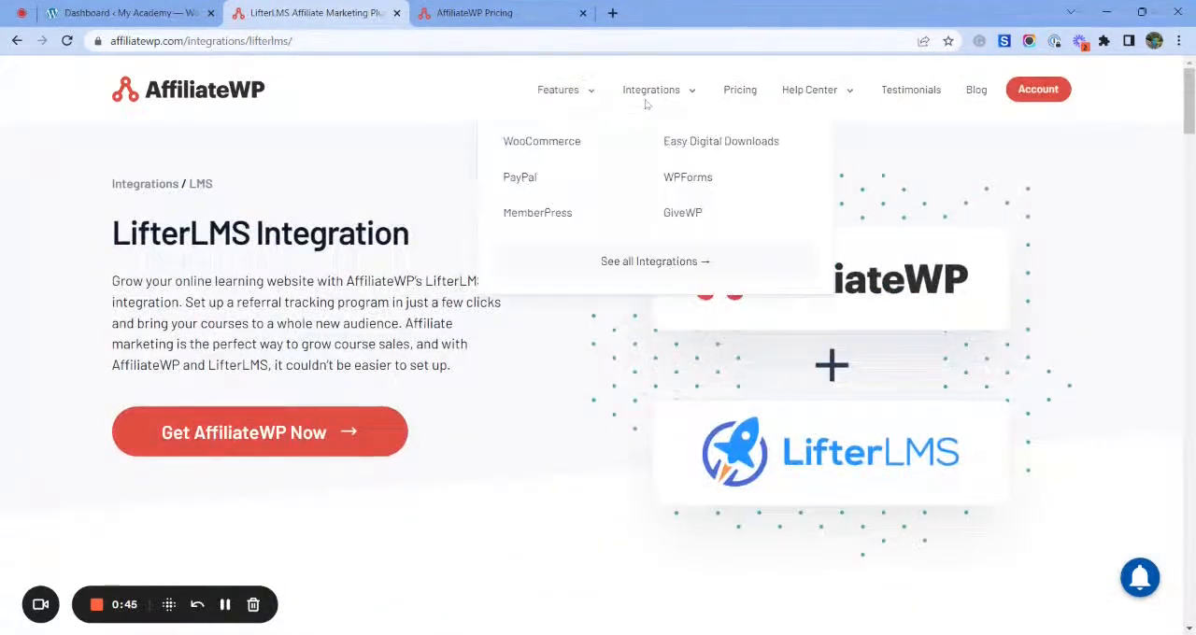
# - Open the AffiliateWP pricing page and compare the Professional, Plus and Personal plans
pyautogui.click(742, 93)
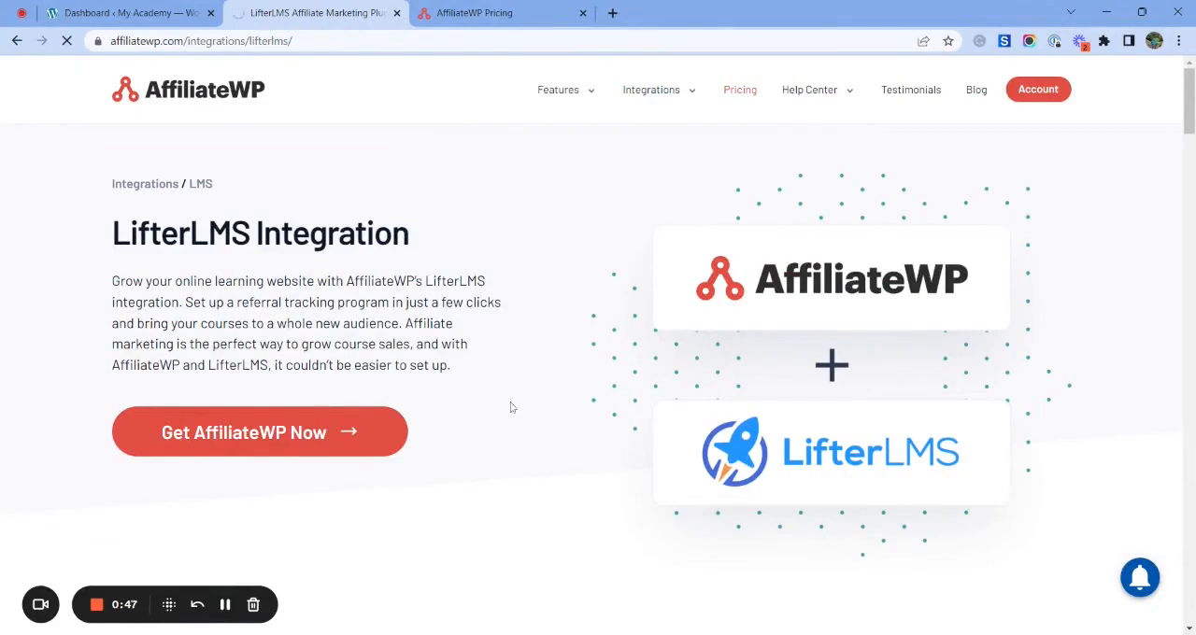
pyautogui.scroll(-2, 499, 458)
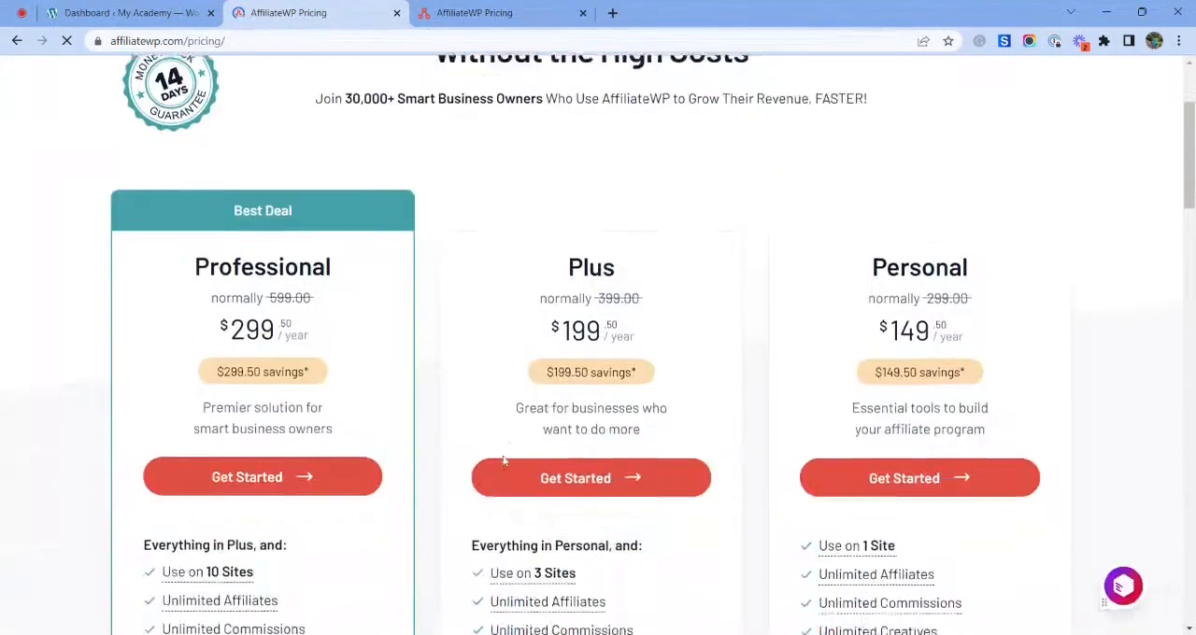
pyautogui.scroll(-2, 744, 339)
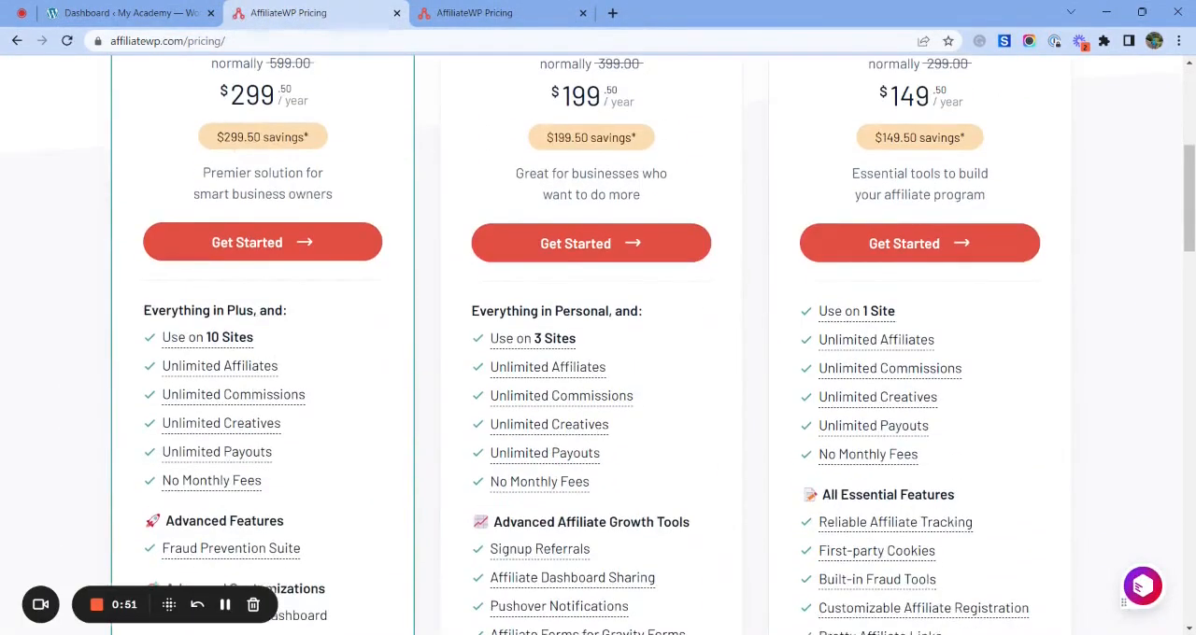
pyautogui.scroll(1, 757, 335)
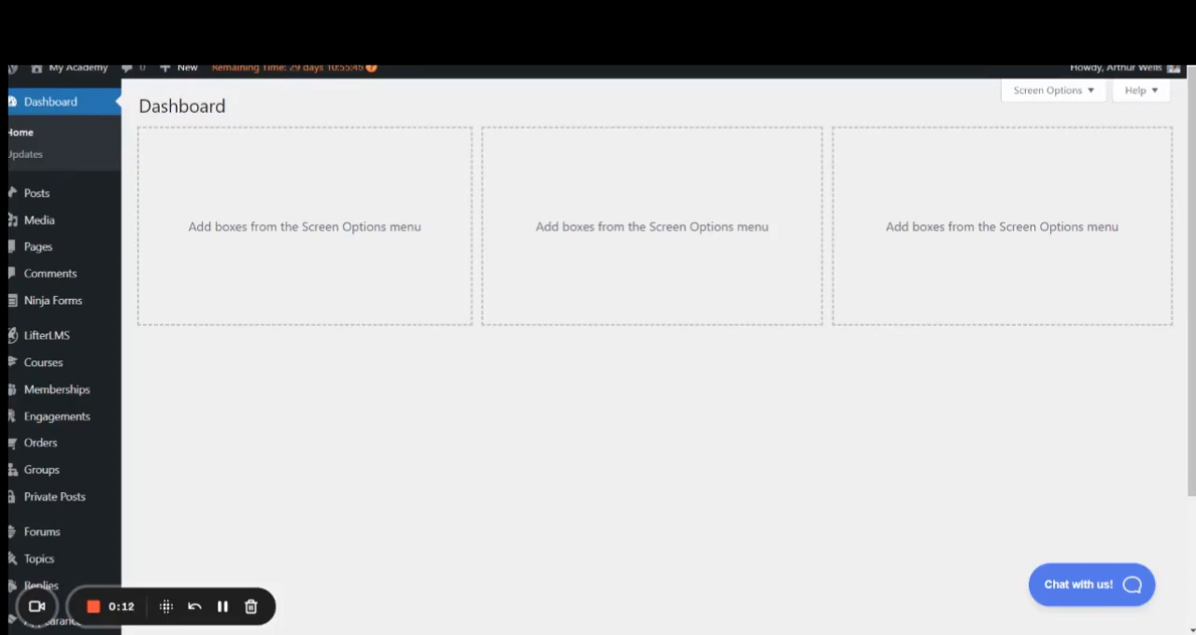
# - Open the page for adding new plugins in the My Academy WordPress admin
pyautogui.scroll(-2, 81, 497)
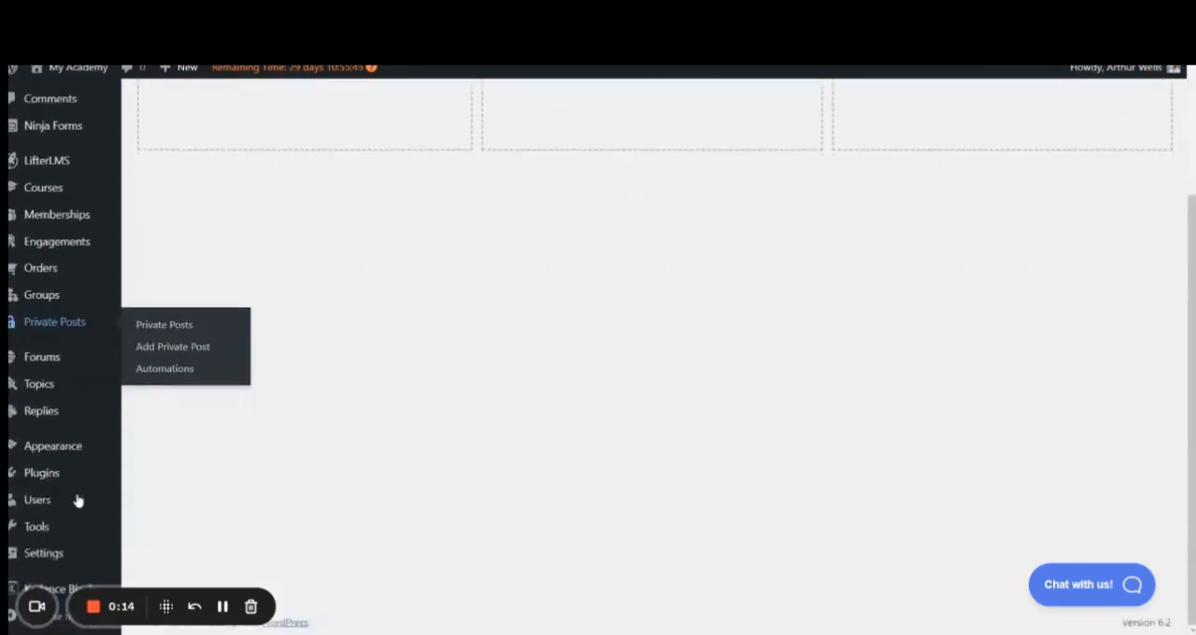
pyautogui.moveTo(79, 502)
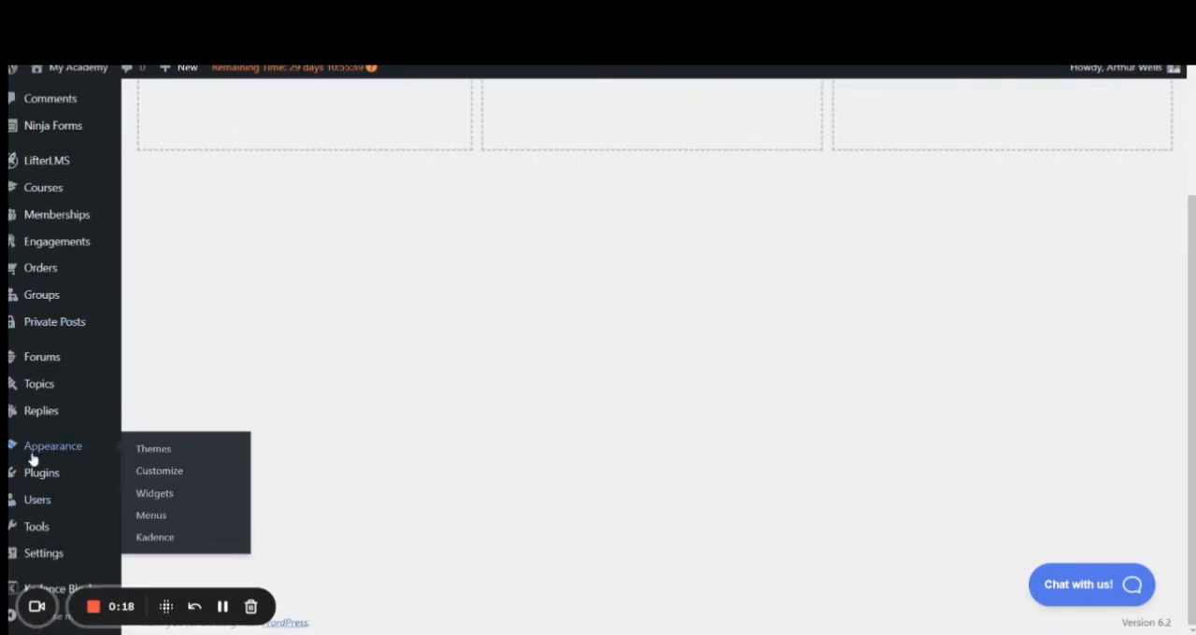
pyautogui.moveTo(49, 478)
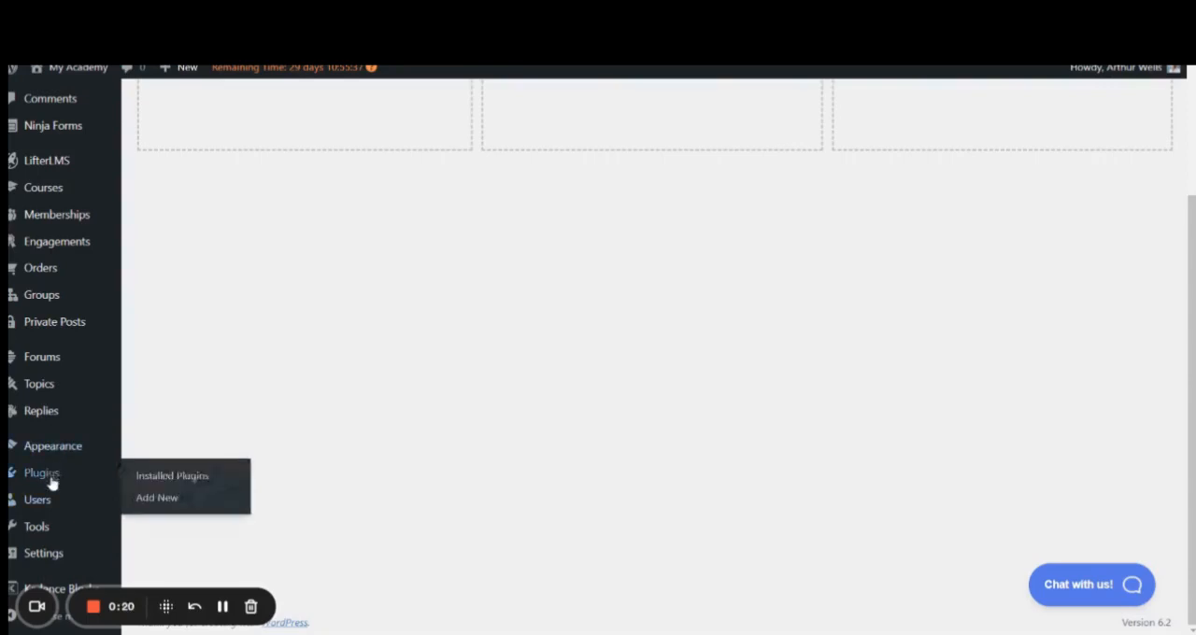
pyautogui.click(165, 502)
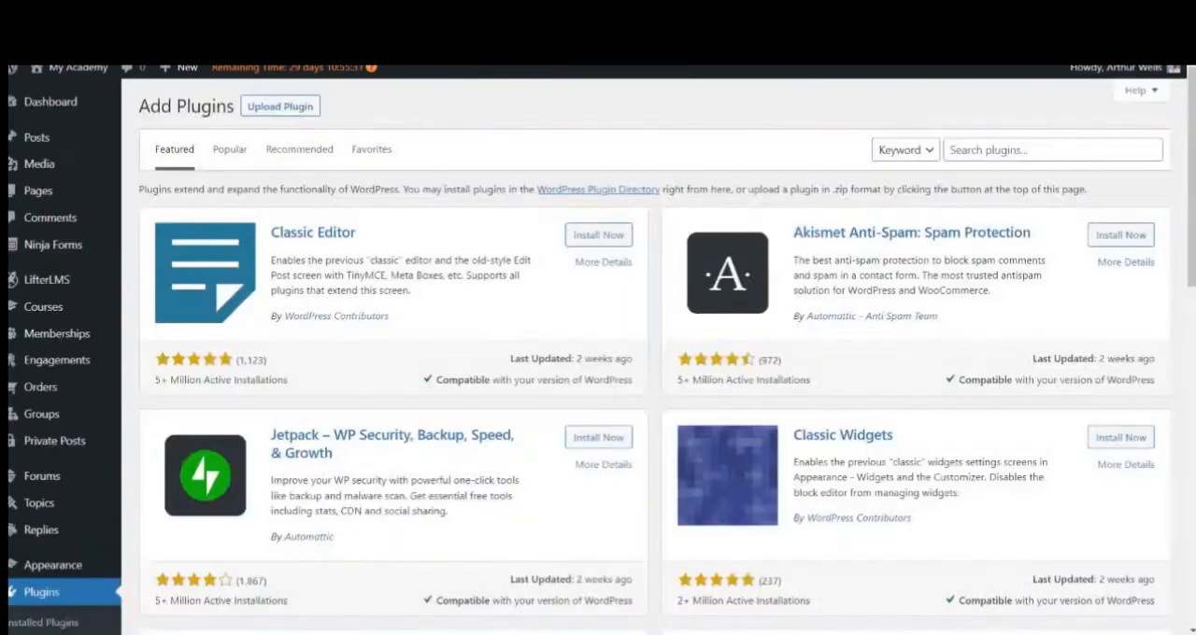
# - Upload the plugin file affiliate-wp-2.13.1.zip, install it and activate the plugin
pyautogui.click(287, 114)
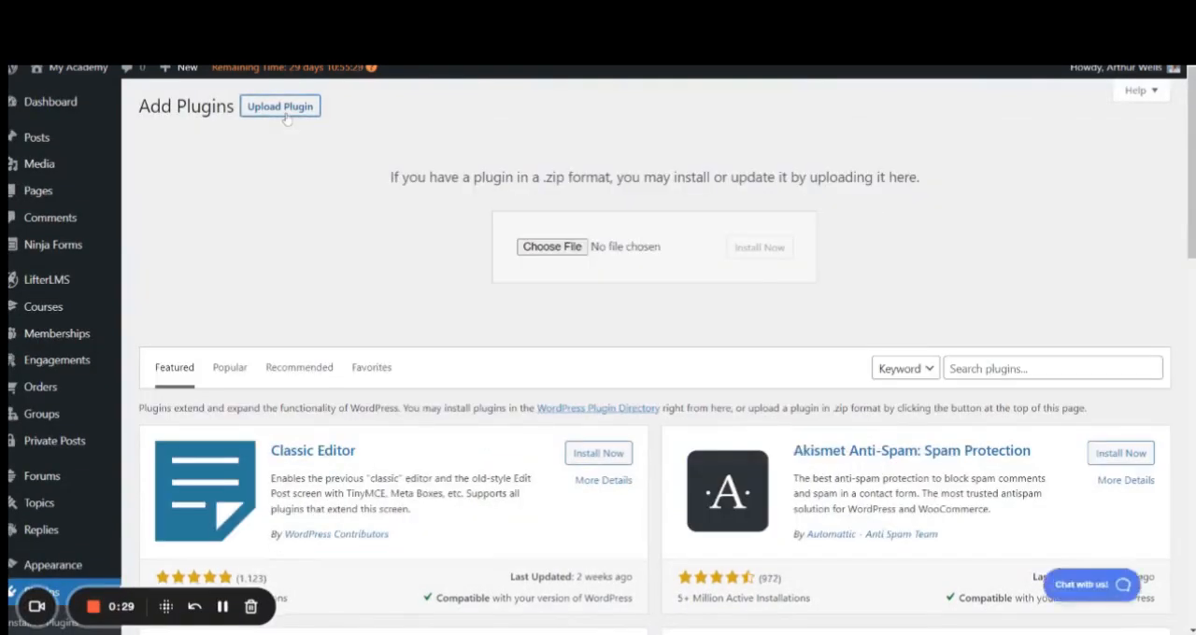
pyautogui.click(540, 249)
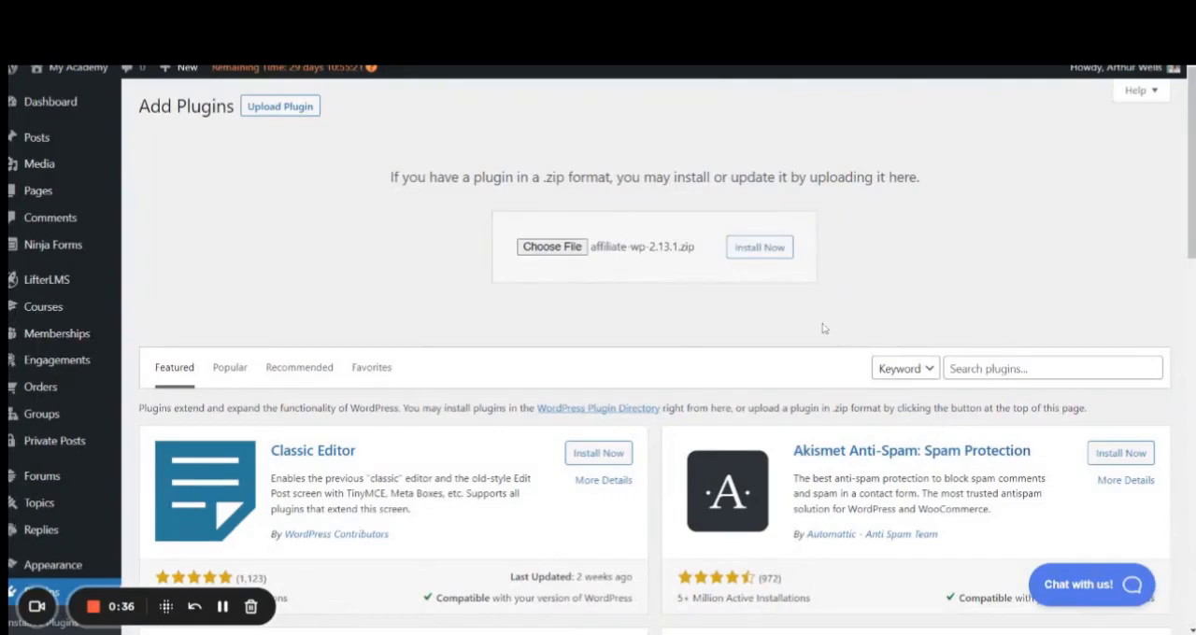
pyautogui.click(759, 255)
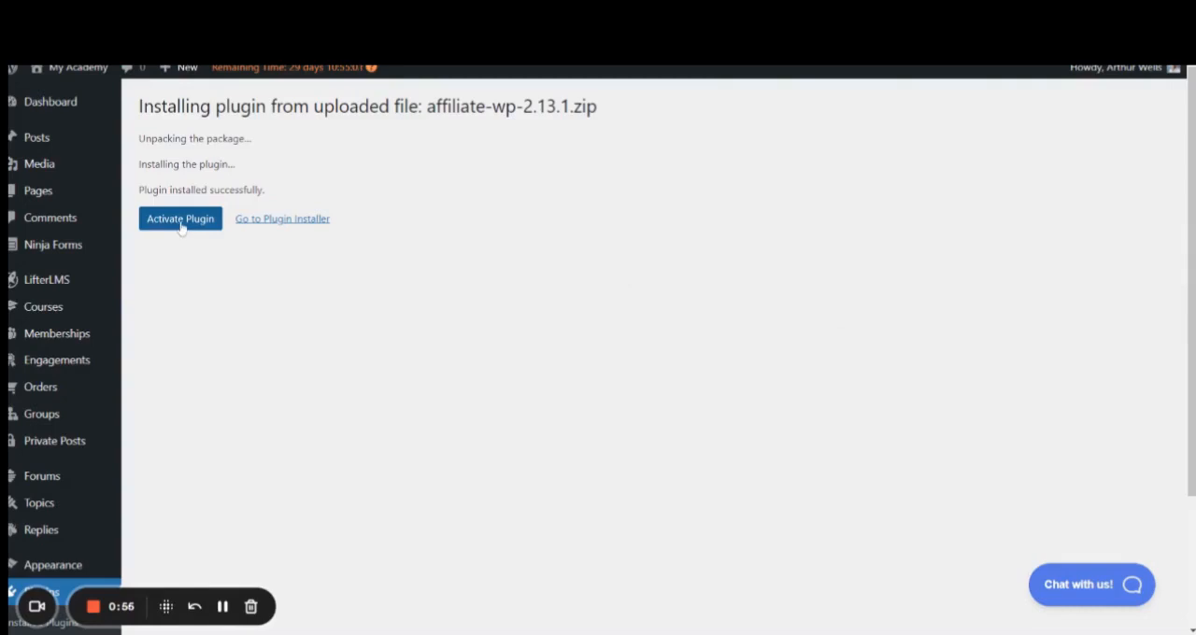
pyautogui.click(181, 221)
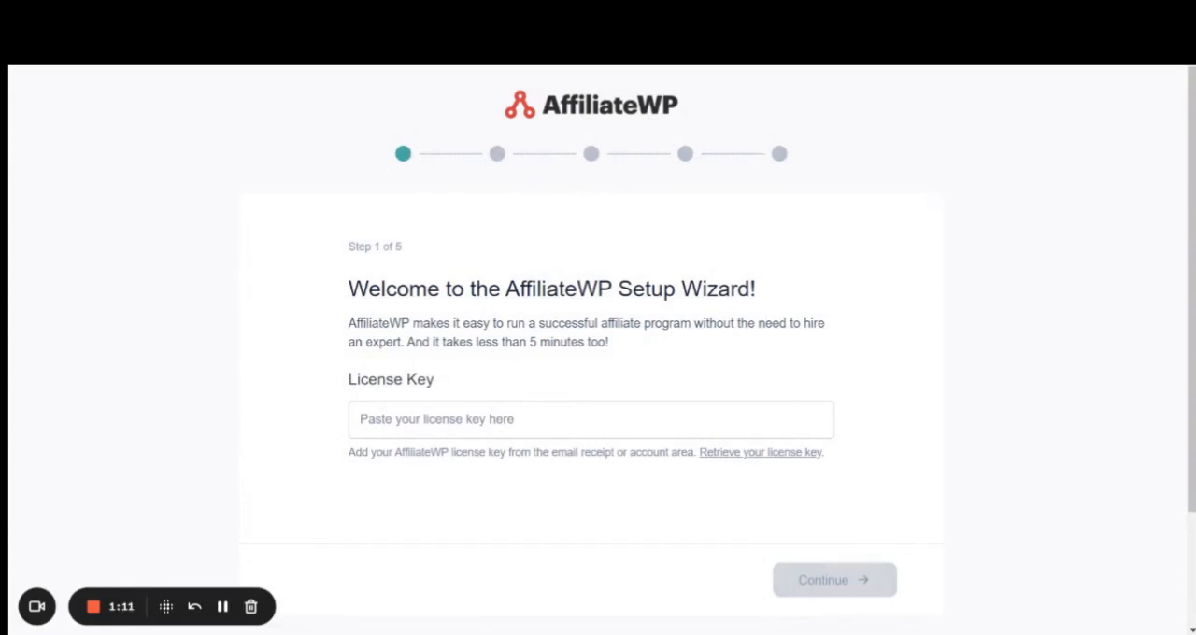
# - Enter the AffiliateWP license key in the setup wizard and continue to the plugin integration setup
pyautogui.click(560, 420)
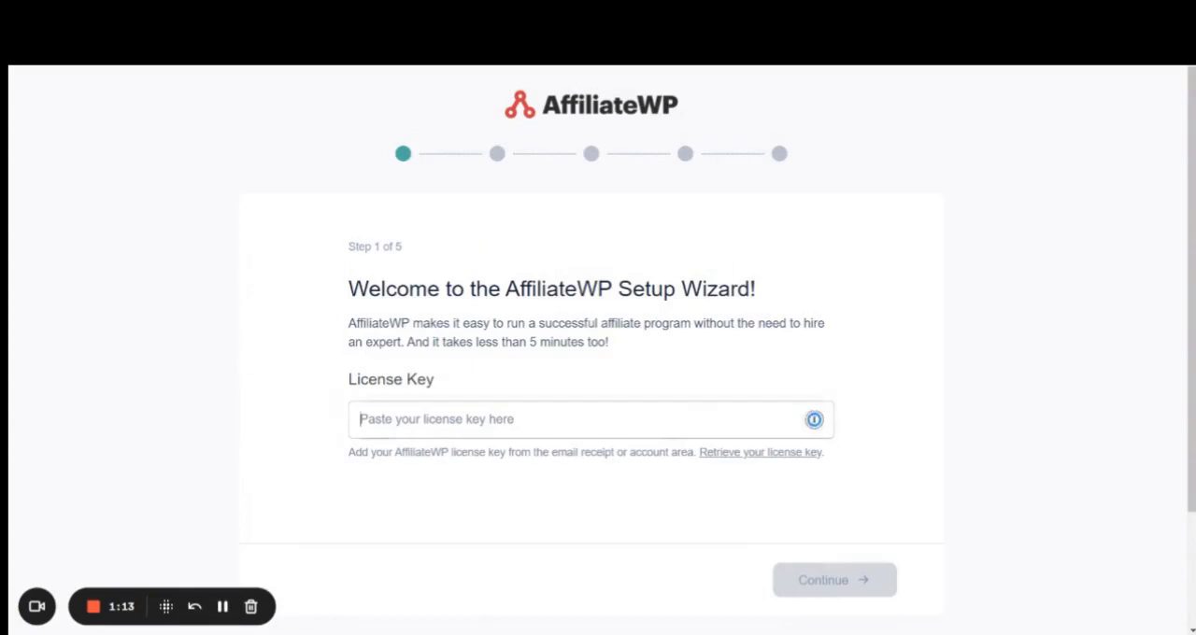
pyautogui.hotkey('ctrl', 'v')
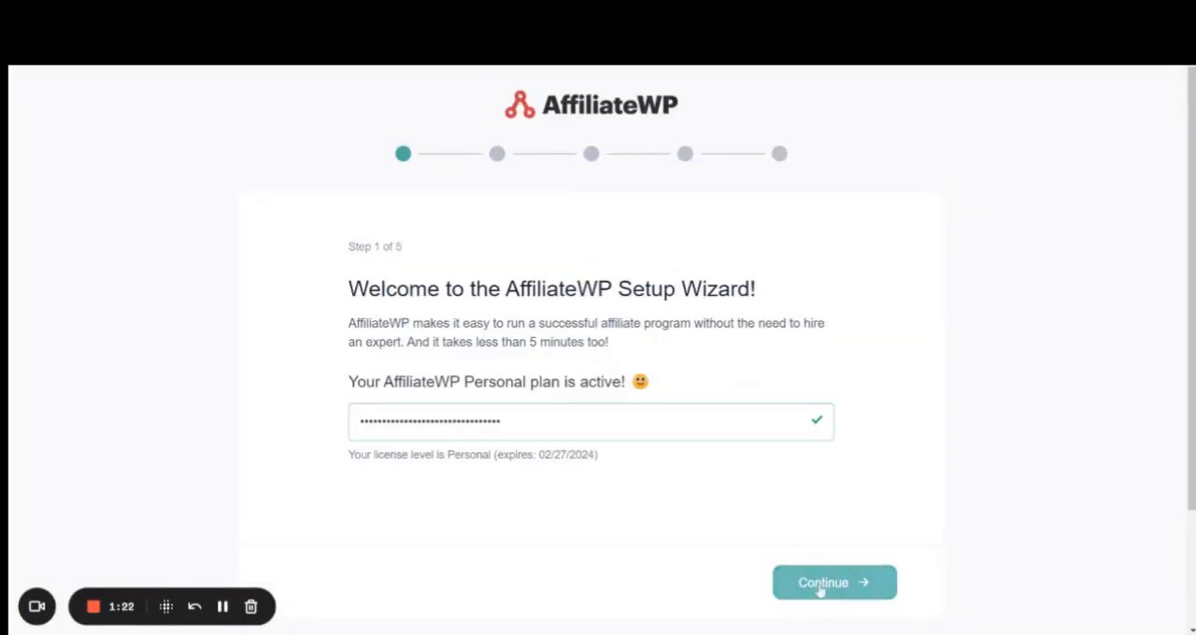
pyautogui.click(825, 585)
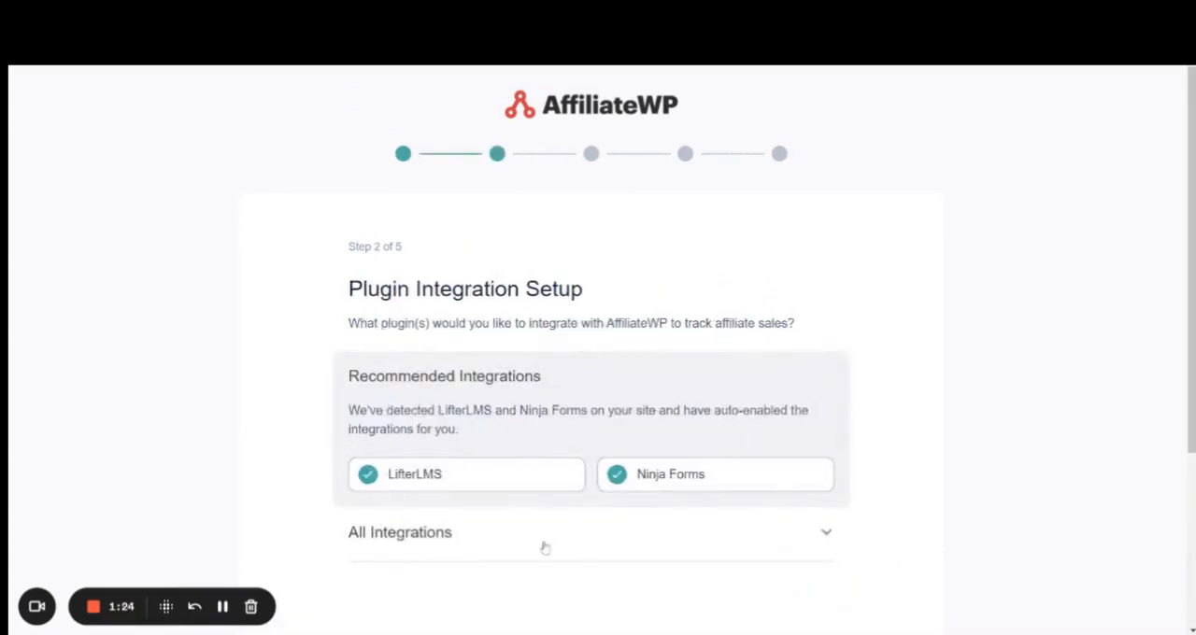
# - Deselect the Ninja Forms integration, keep LifterLMS selected and continue to the affiliate payouts
pyautogui.scroll(-1, 507, 338)
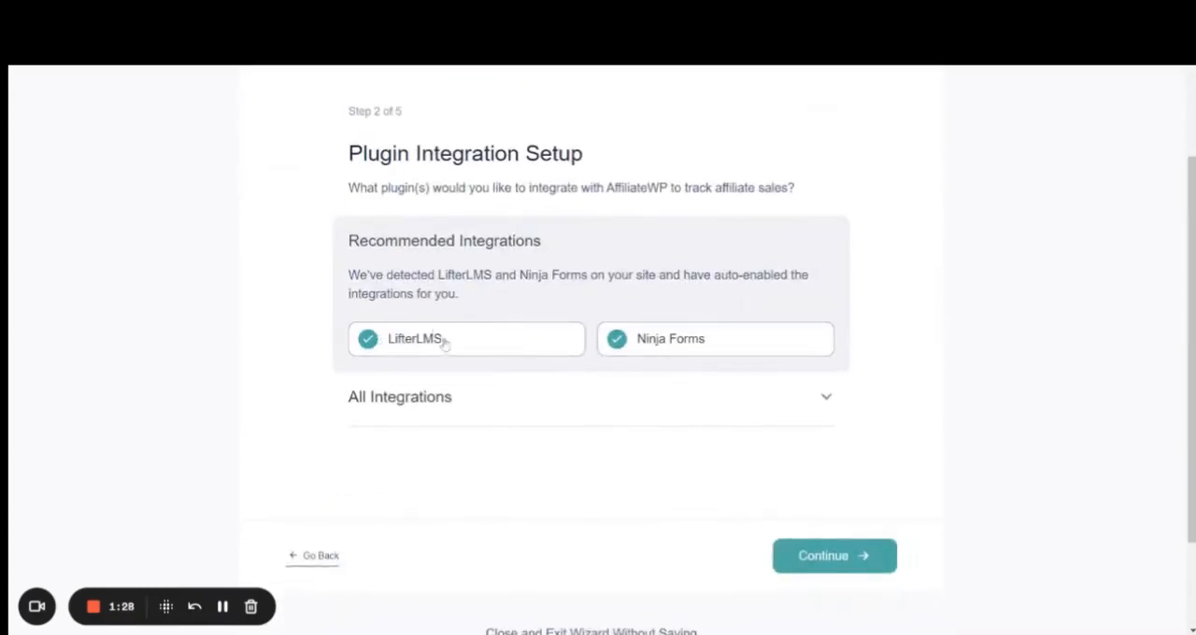
pyautogui.click(617, 343)
pyautogui.click(806, 557)
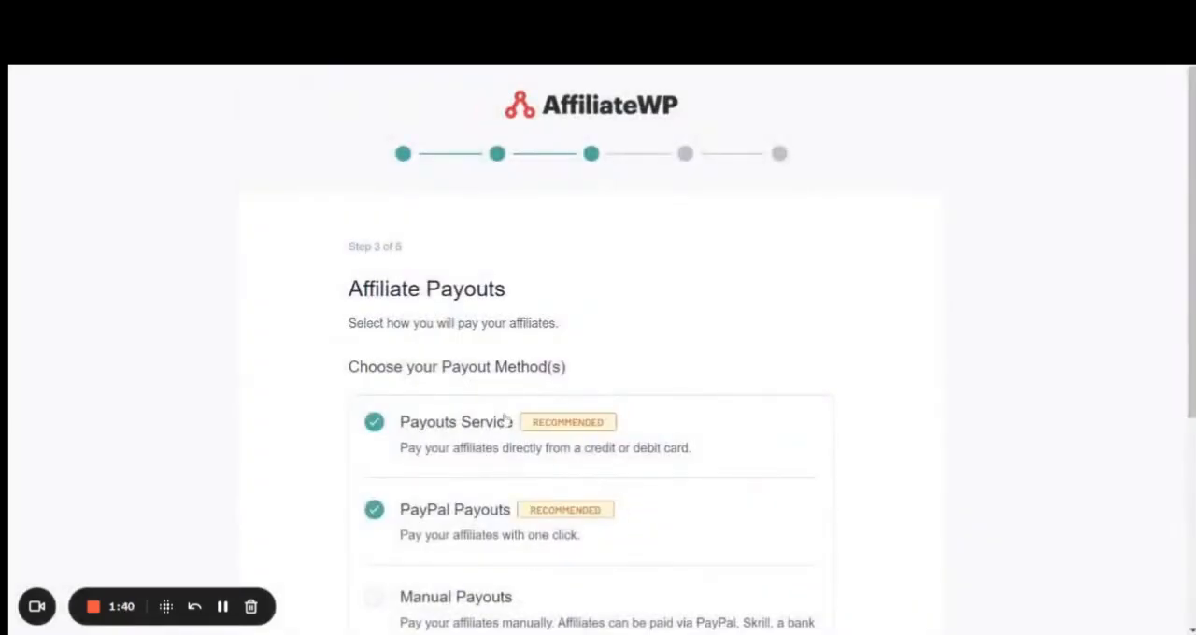
# - Keep Payouts Service and PayPal Payouts as the payout methods and continue to the commission settings
pyautogui.scroll(-2, 534, 548)
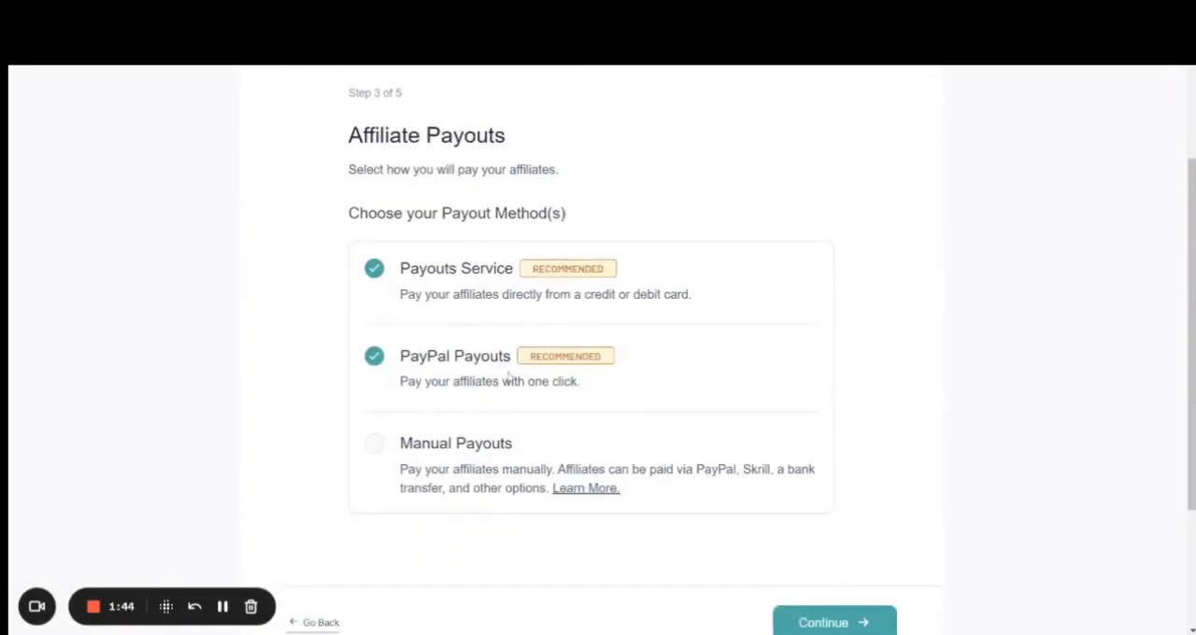
pyautogui.scroll(-1, 468, 359)
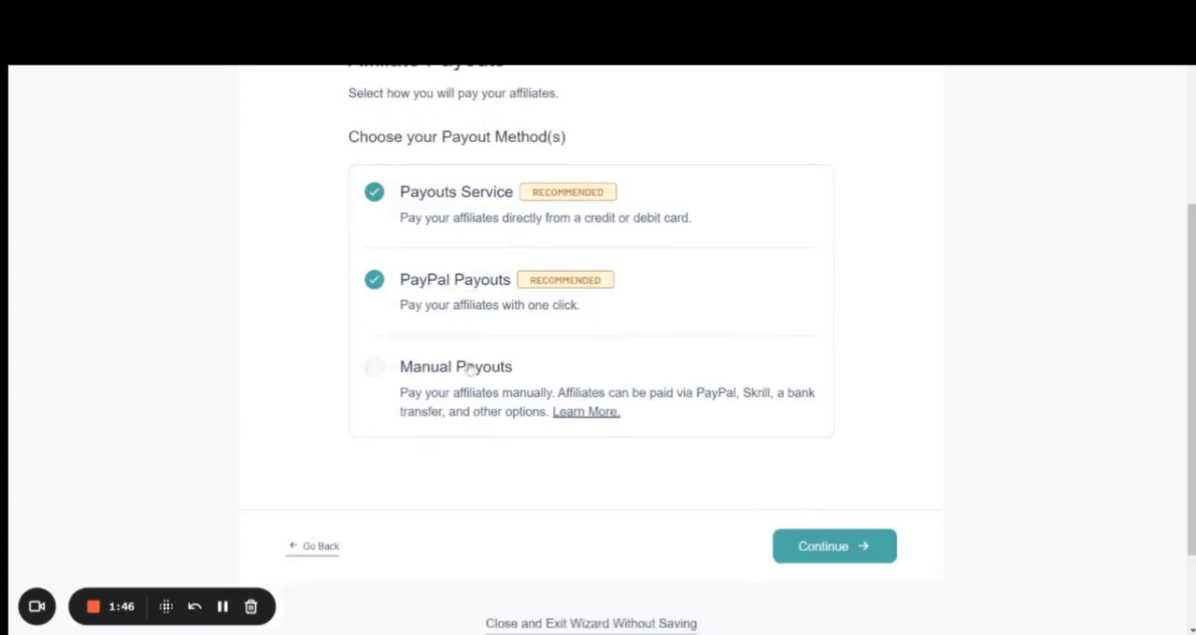
pyautogui.click(813, 546)
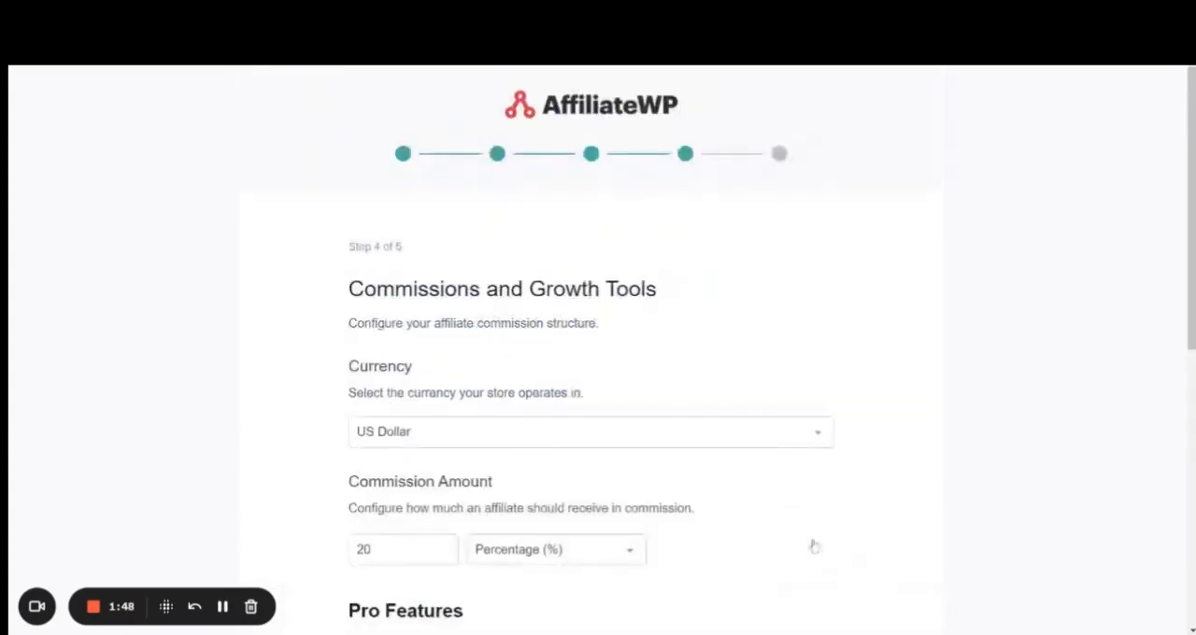
# - Keep US Dollar as the currency and set the commission amount to 10 with the Percentage (%) type
pyautogui.scroll(-2, 405, 418)
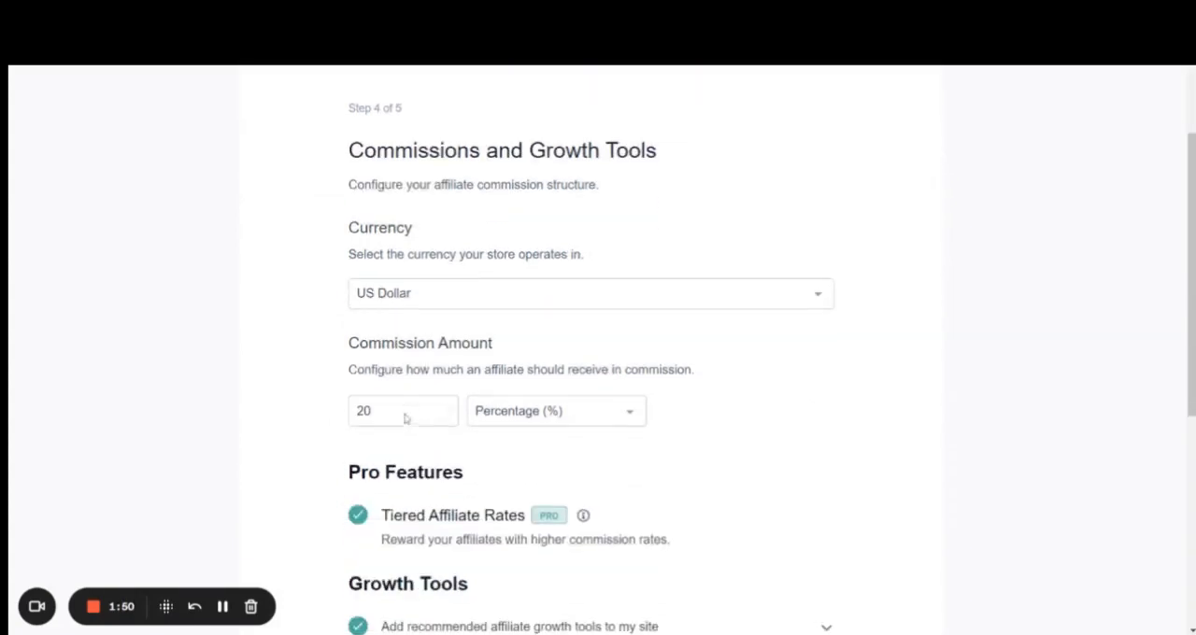
pyautogui.click(588, 292)
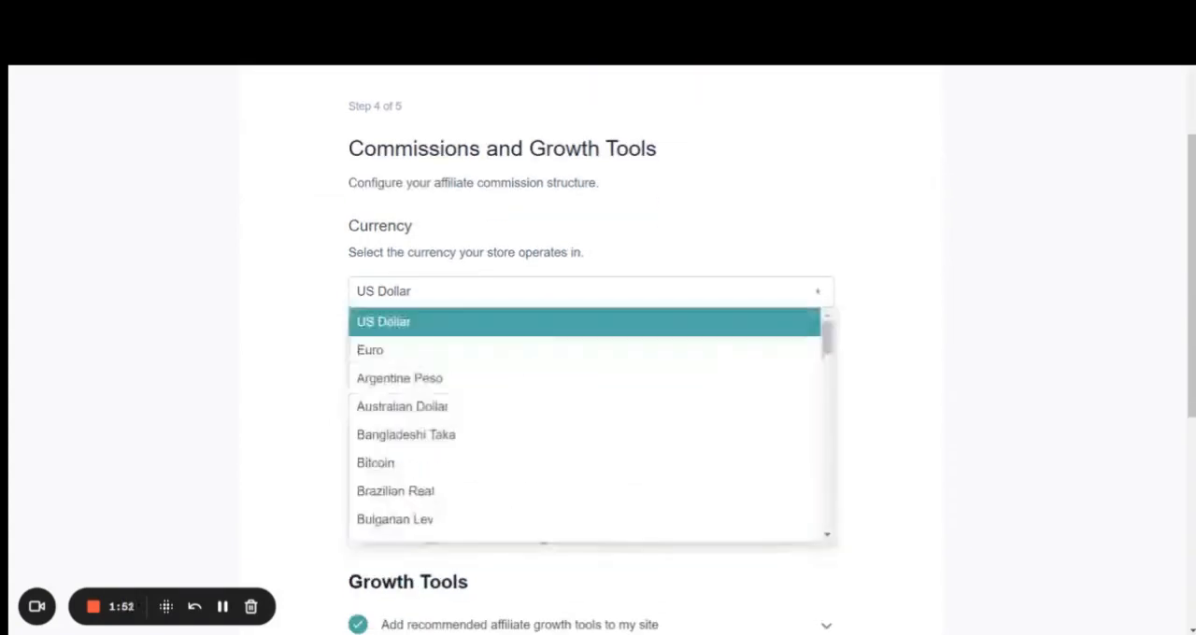
pyautogui.click(428, 297)
pyautogui.scroll(-2, 435, 355)
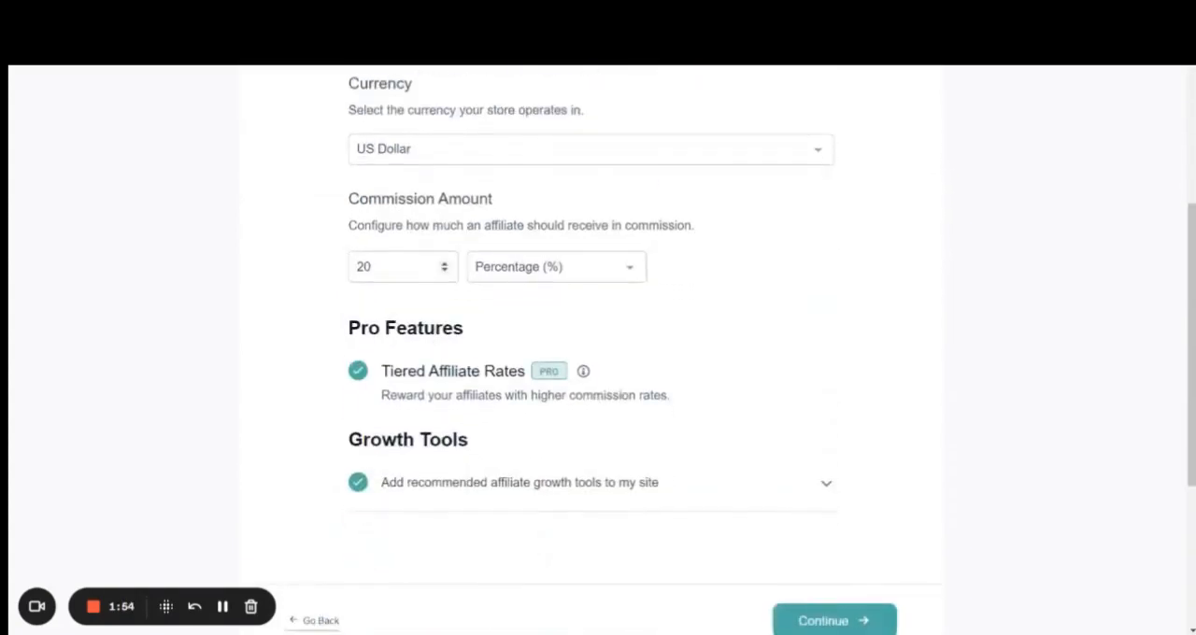
pyautogui.click(383, 267)
pyautogui.press('BackSpace')
pyautogui.press('BackSpace')
pyautogui.write('10')
pyautogui.click(504, 268)
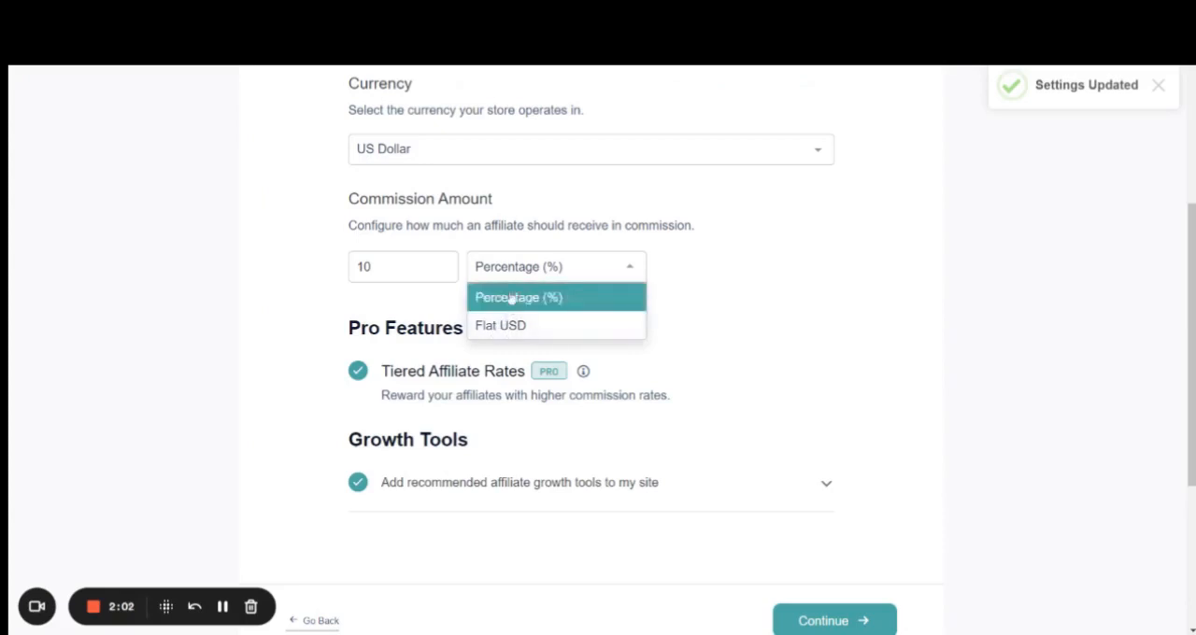
pyautogui.click(509, 299)
# - Opt out of adding the recommended affiliate growth tools to the site and continue the wizard
pyautogui.scroll(-1, 456, 494)
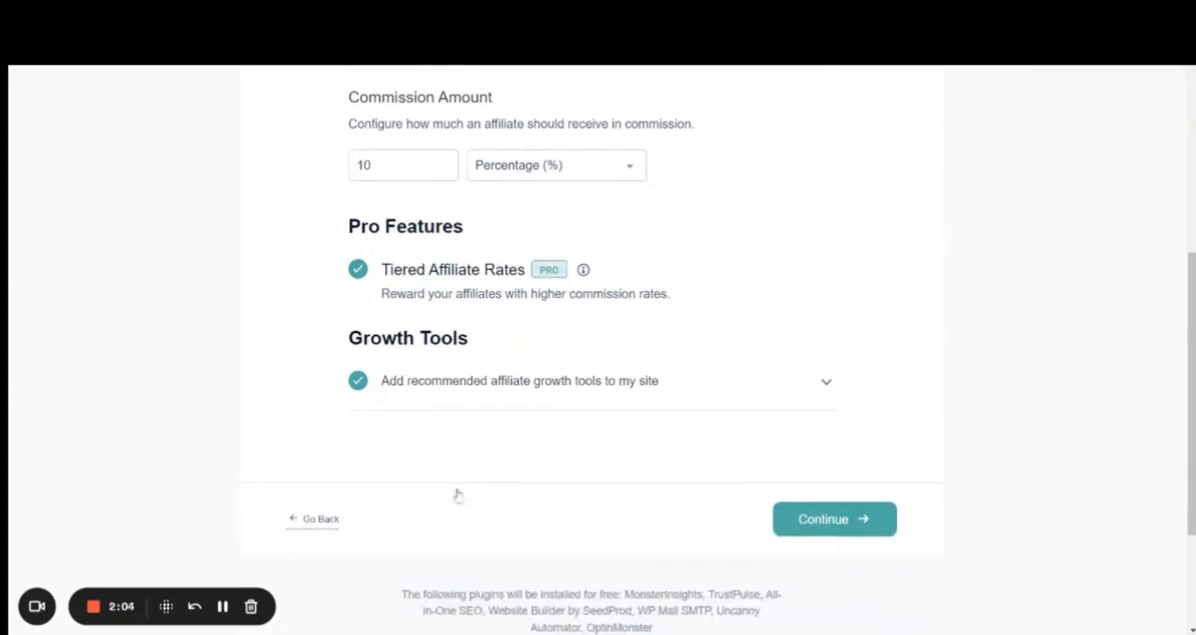
pyautogui.click(358, 385)
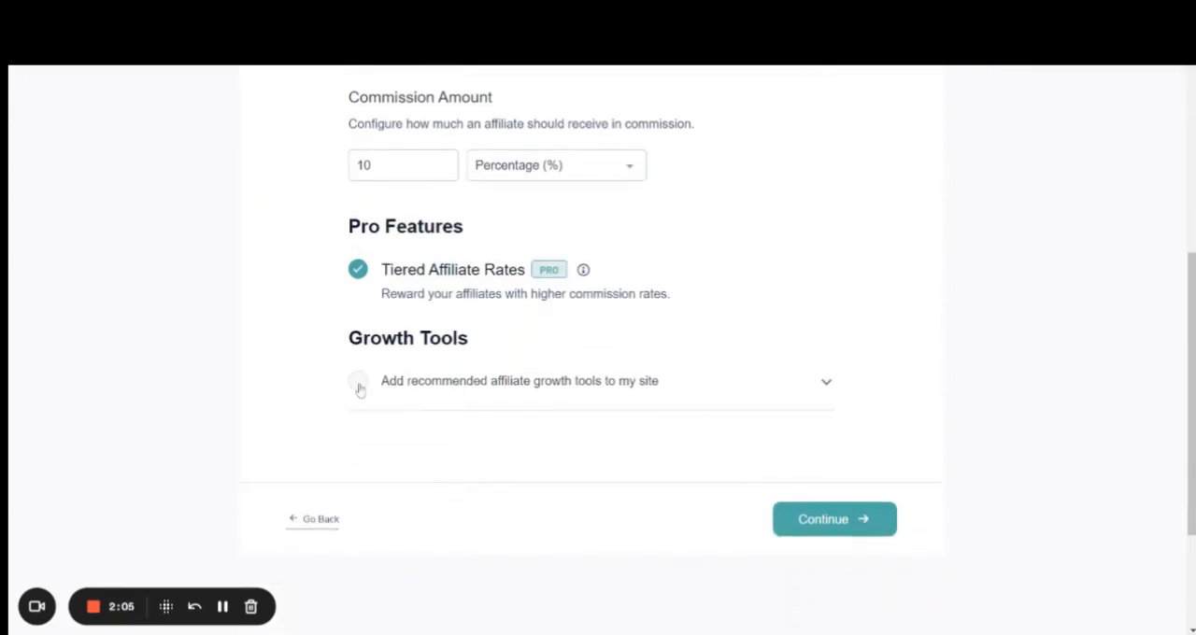
pyautogui.click(814, 529)
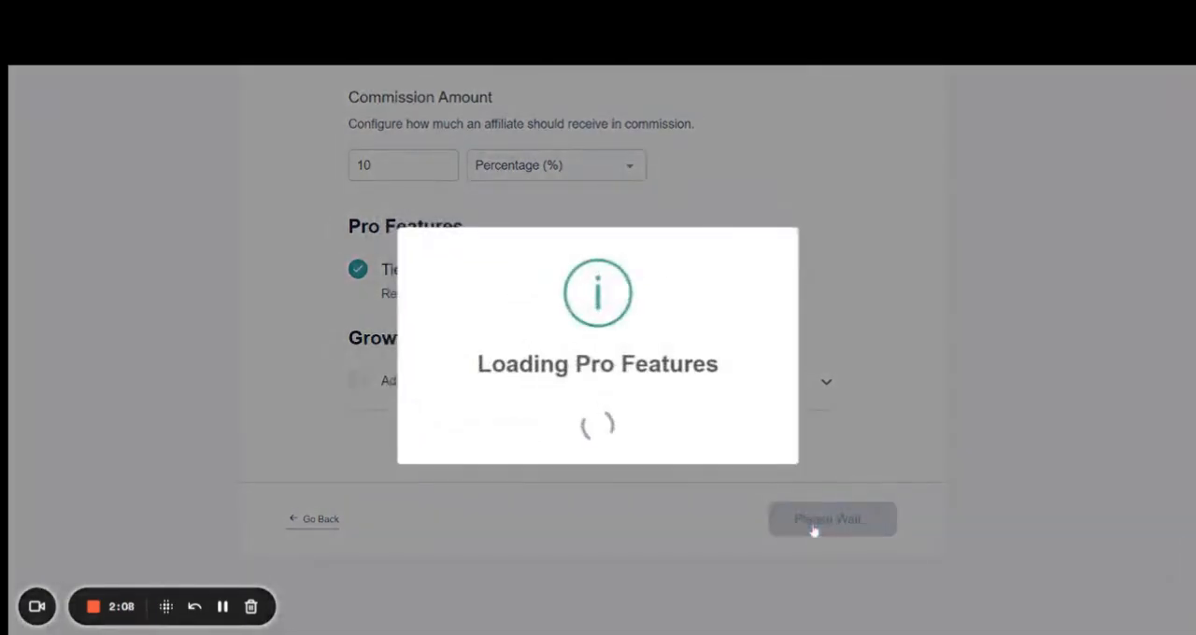
# - Postpone the Pro upgrade for Tiered Affiliate Rates and finish the setup wizard
pyautogui.scroll(-1, 579, 431)
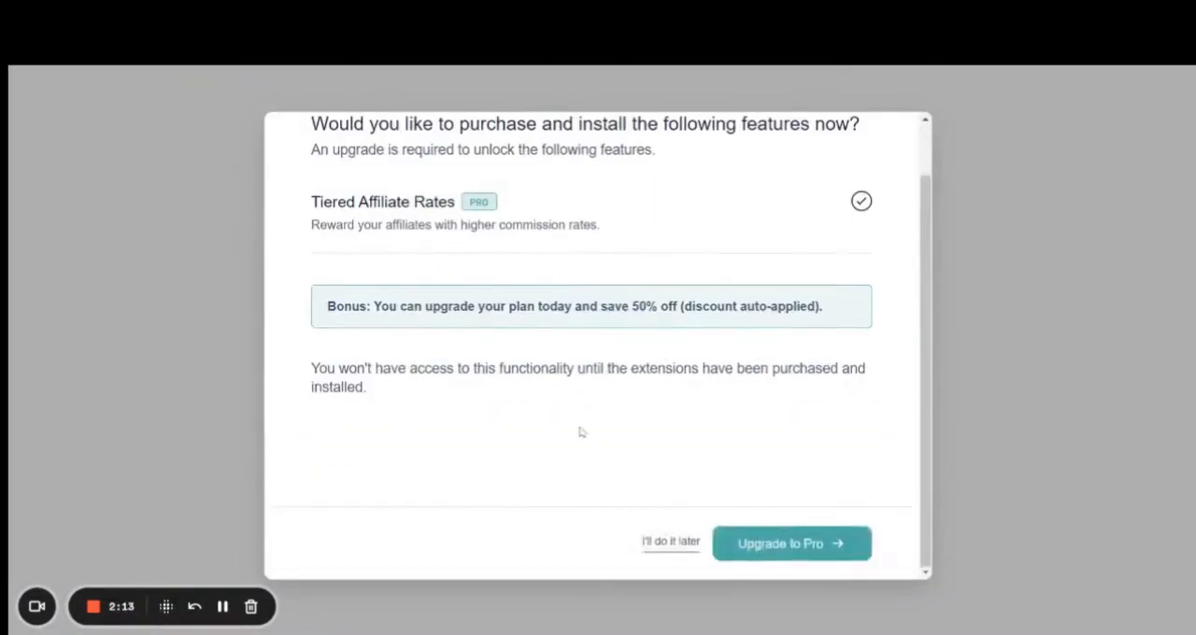
pyautogui.click(669, 543)
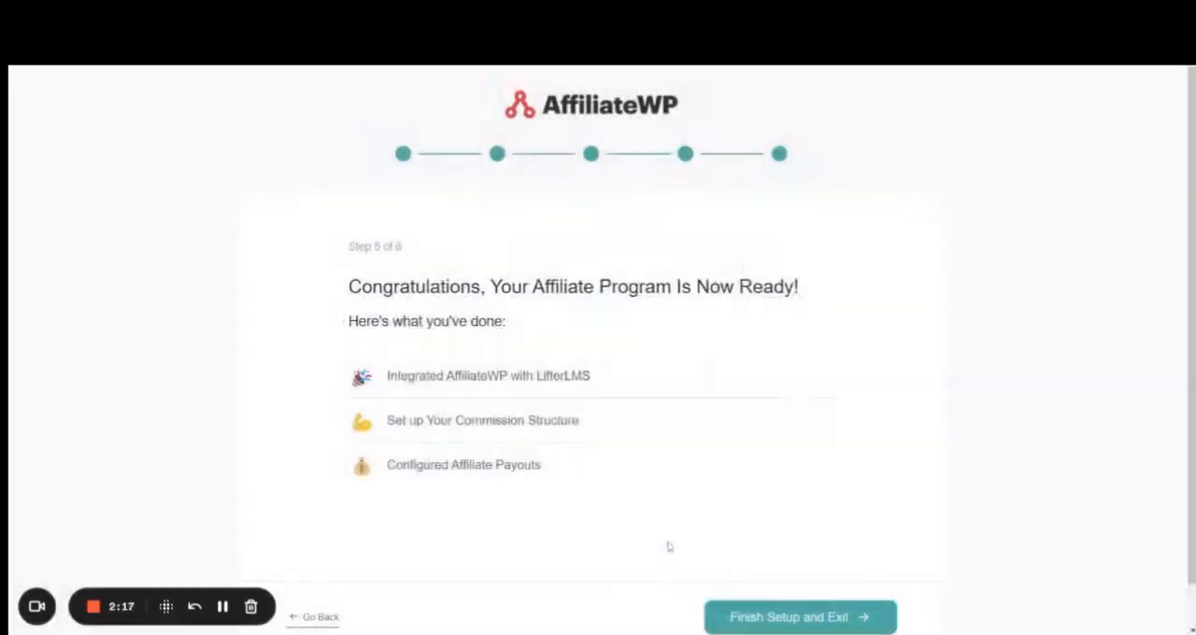
pyautogui.scroll(-1, 669, 546)
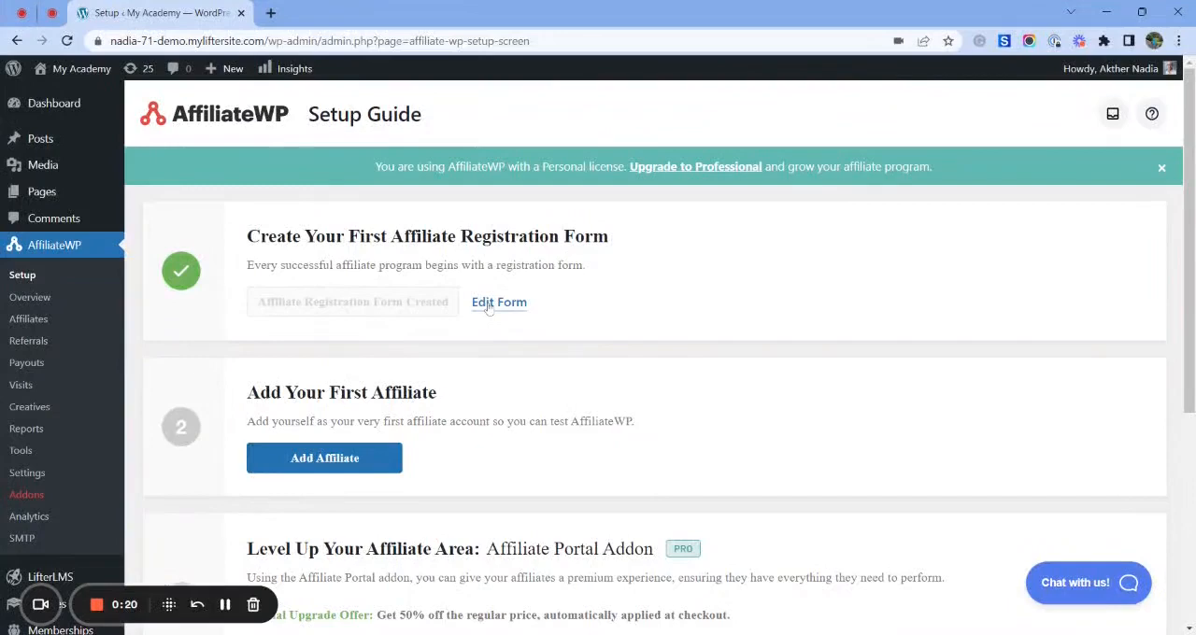
# - Open the affiliate registration form for editing and review the registration and login fields of the Affiliate Area page
pyautogui.click(500, 304)
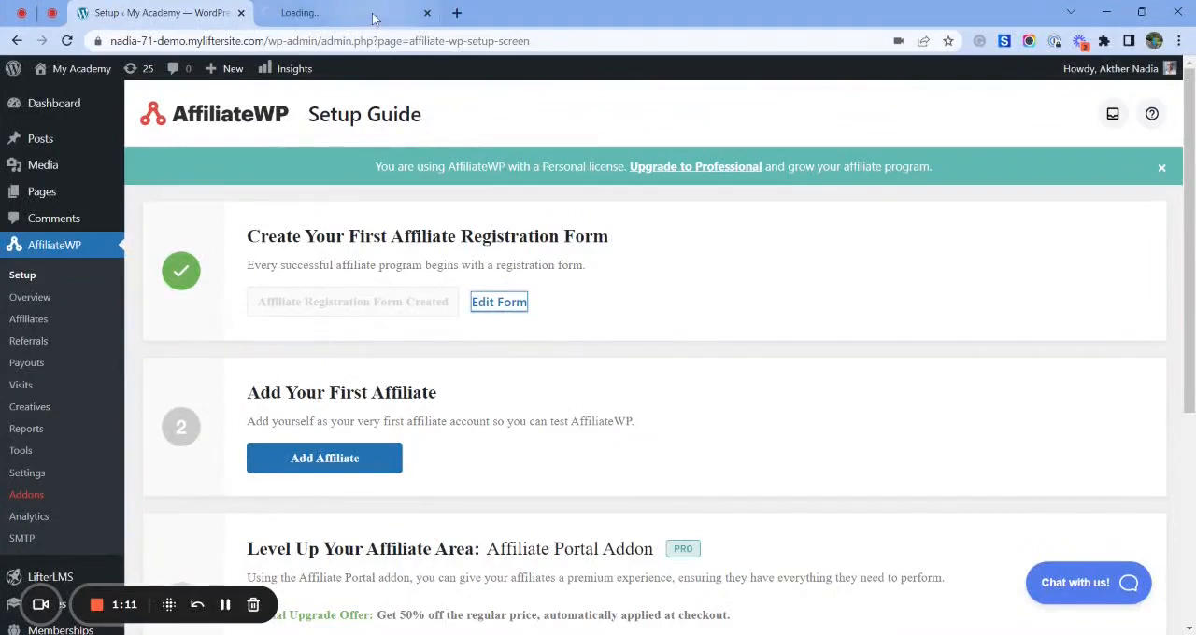
pyautogui.click(373, 15)
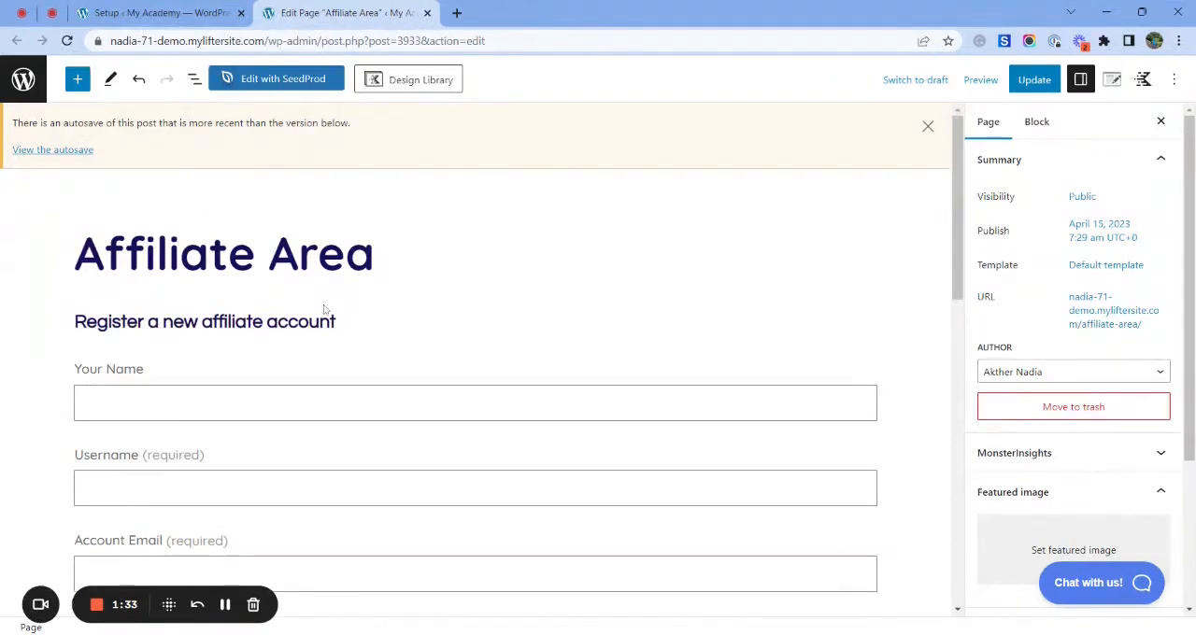
pyautogui.scroll(-7, 260, 430)
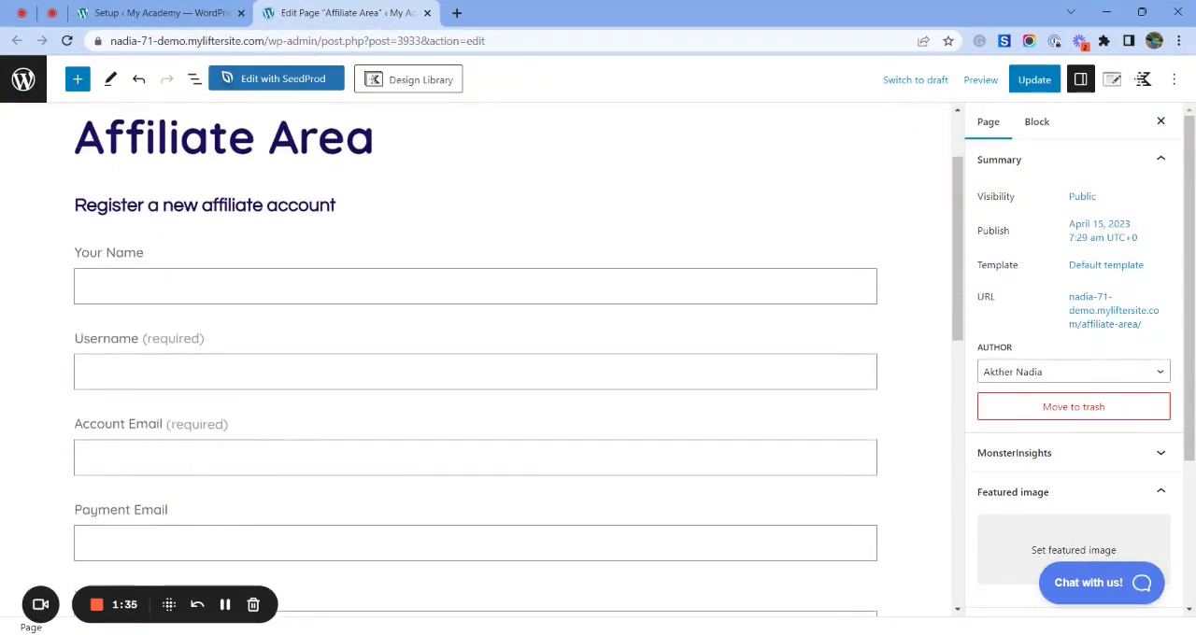
pyautogui.scroll(-2, 240, 296)
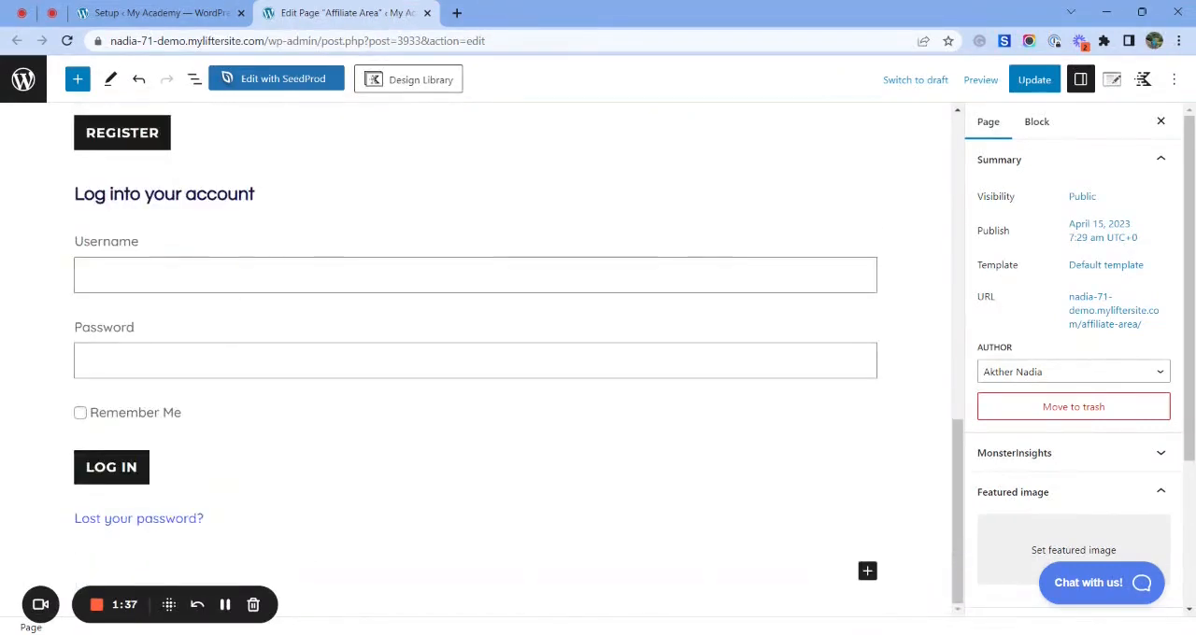
pyautogui.scroll(9, 476, 355)
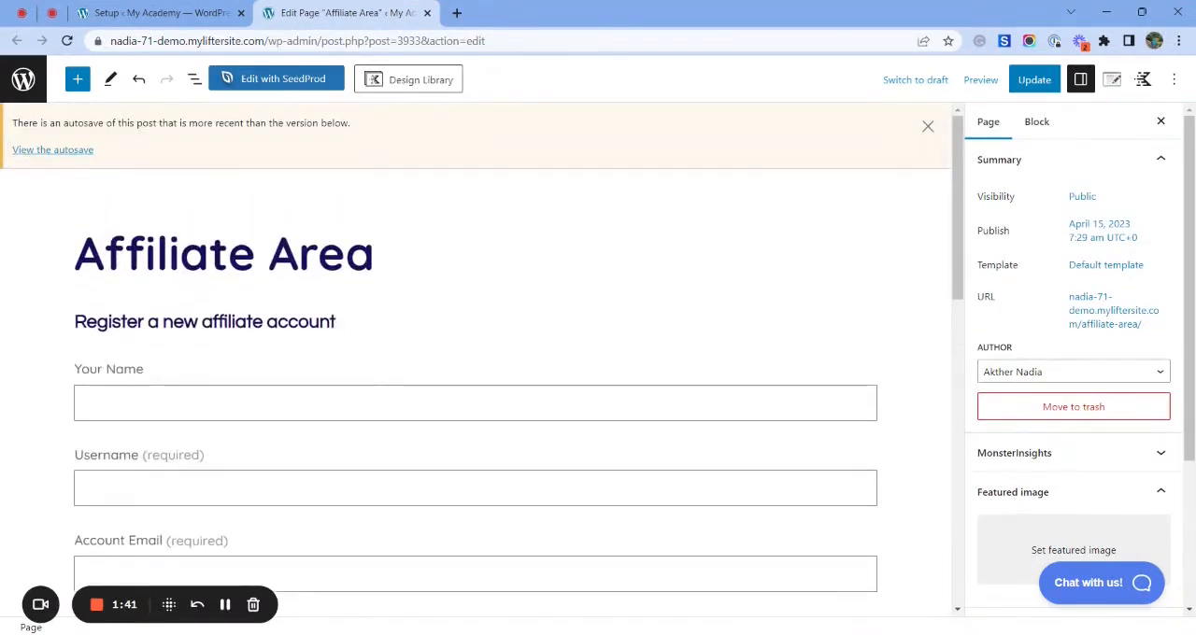
pyautogui.scroll(-4, 301, 305)
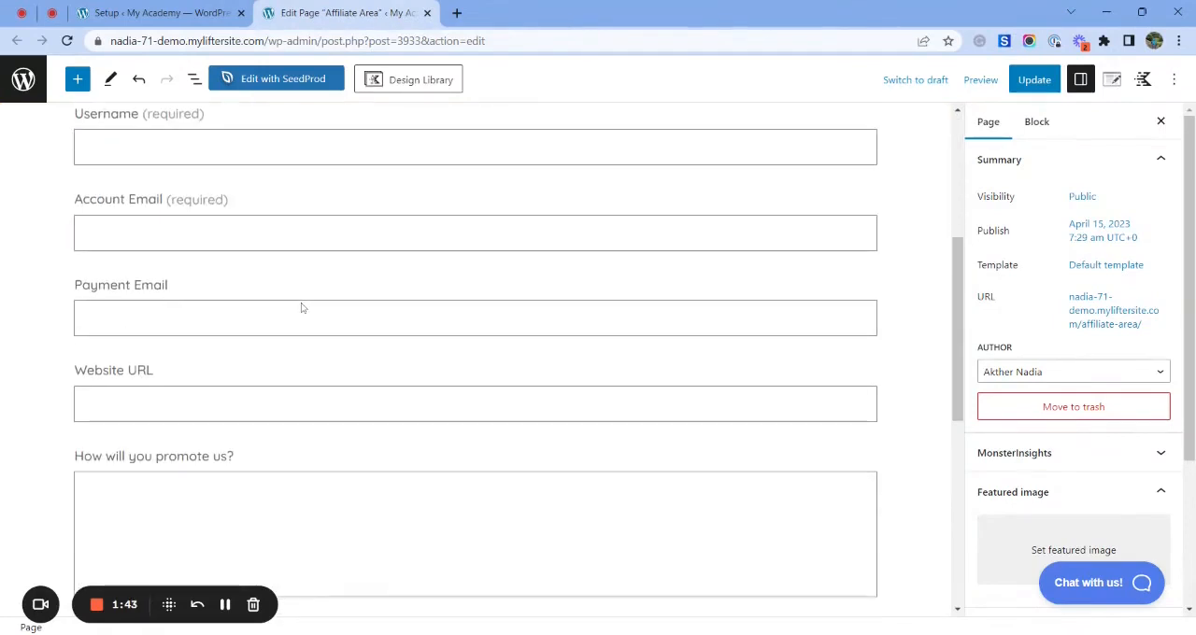
# - Return to the Setup Guide and open the general AffiliateWP settings at the referral settings
pyautogui.click(142, 10)
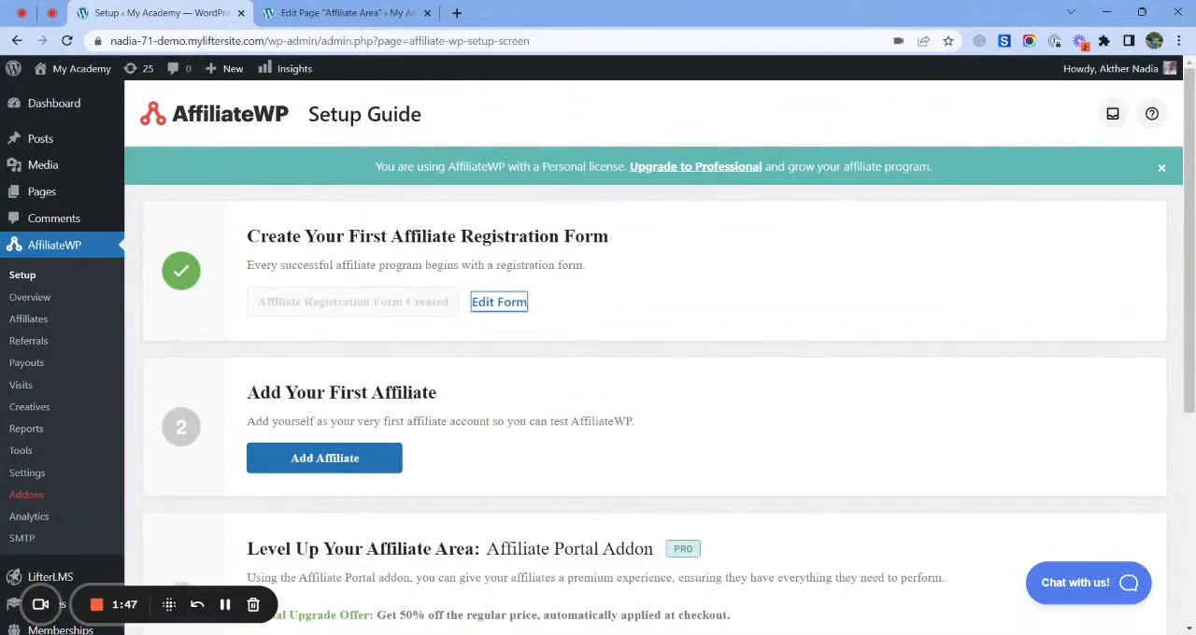
pyautogui.moveTo(245, 393); pyautogui.dragTo(444, 398)
pyautogui.click(447, 398)
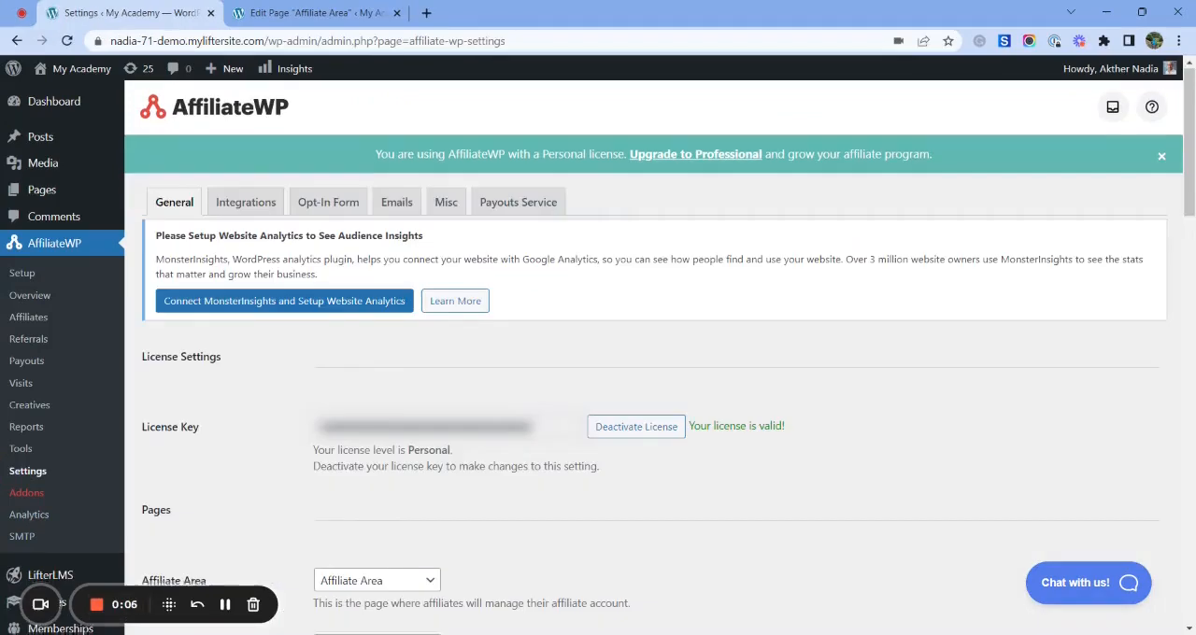
pyautogui.scroll(-1, 654, 374)
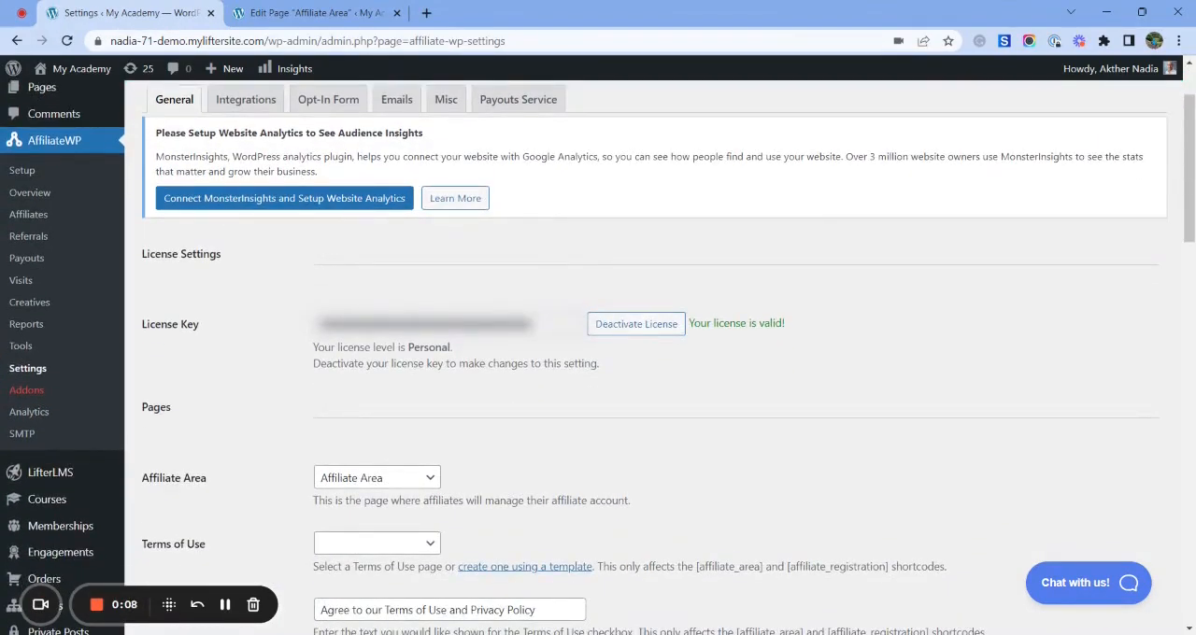
pyautogui.scroll(-5, 159, 277)
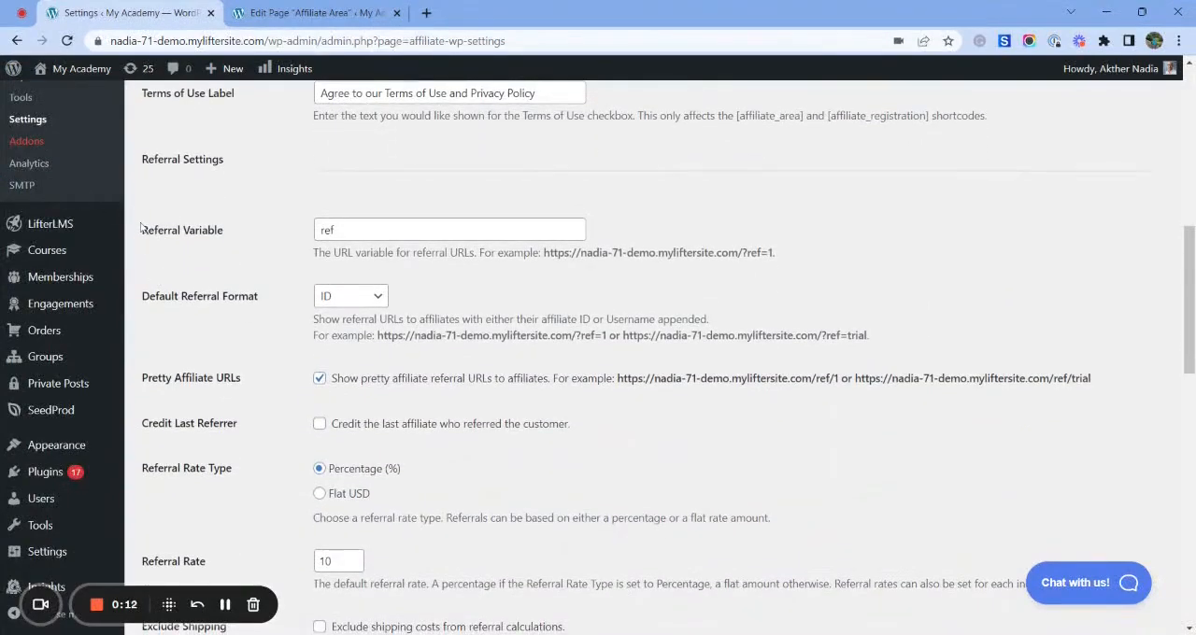
# - Examine the Referral Variable setting and its example referral URL without changing it
pyautogui.moveTo(141, 228); pyautogui.dragTo(233, 236)
pyautogui.click(233, 236)
pyautogui.doubleClick(327, 230)
pyautogui.click(335, 230)
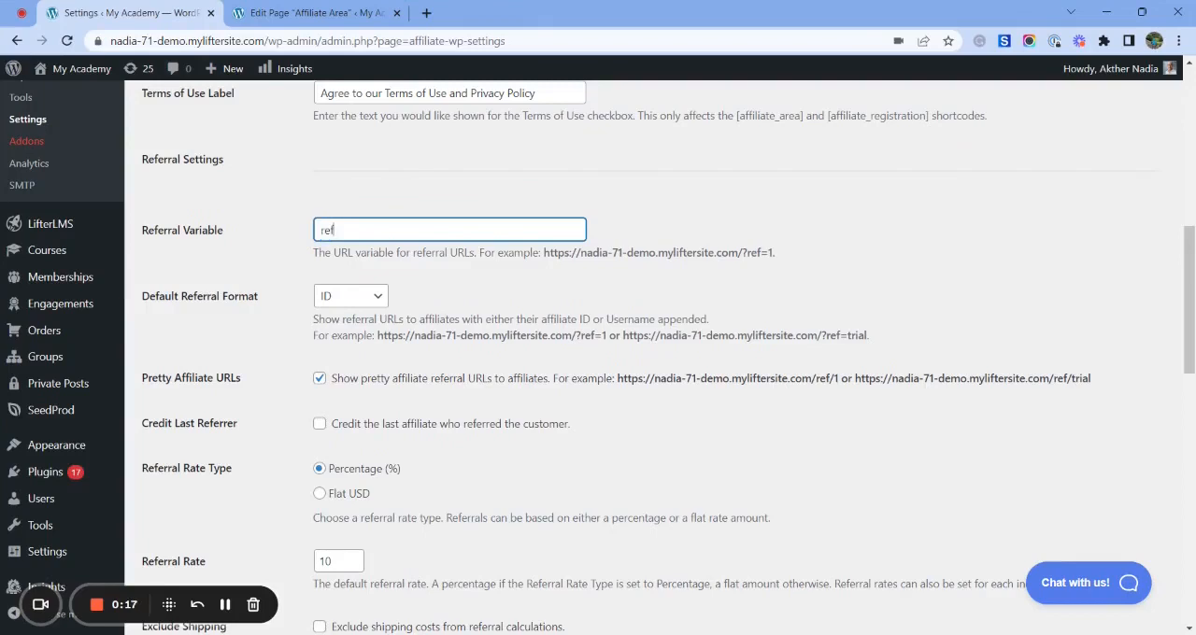
pyautogui.doubleClick(335, 230)
pyautogui.click(334, 230)
pyautogui.scroll(1, 338, 356)
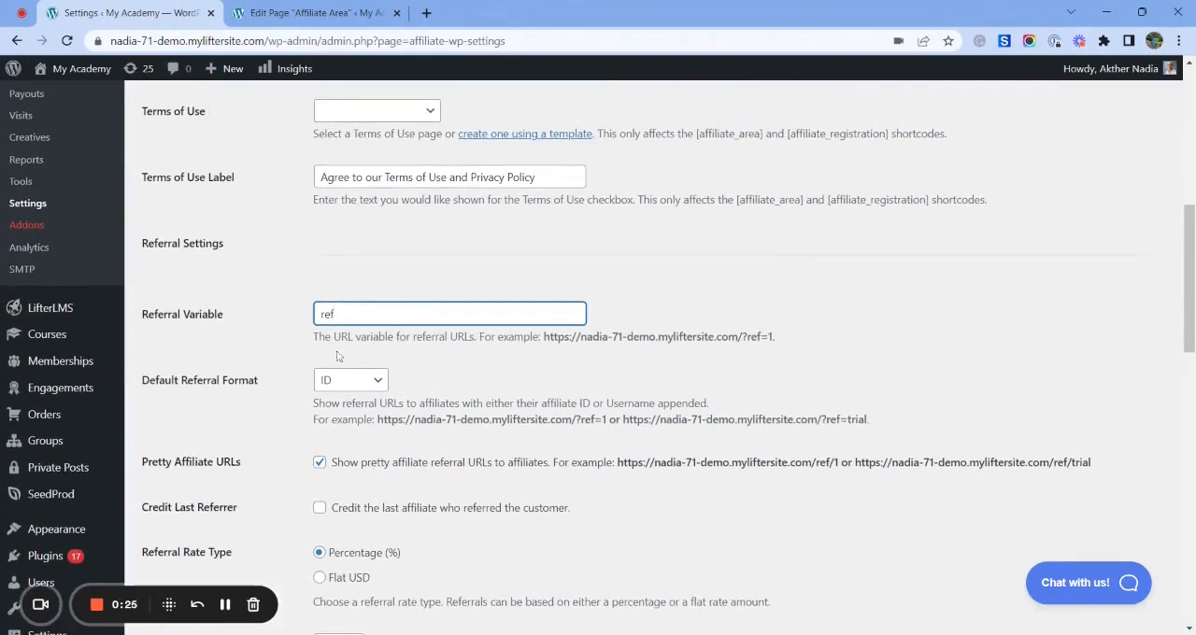
pyautogui.hotkey('ctrl', 'a')
pyautogui.click(252, 352)
pyautogui.scroll(-2, 253, 355)
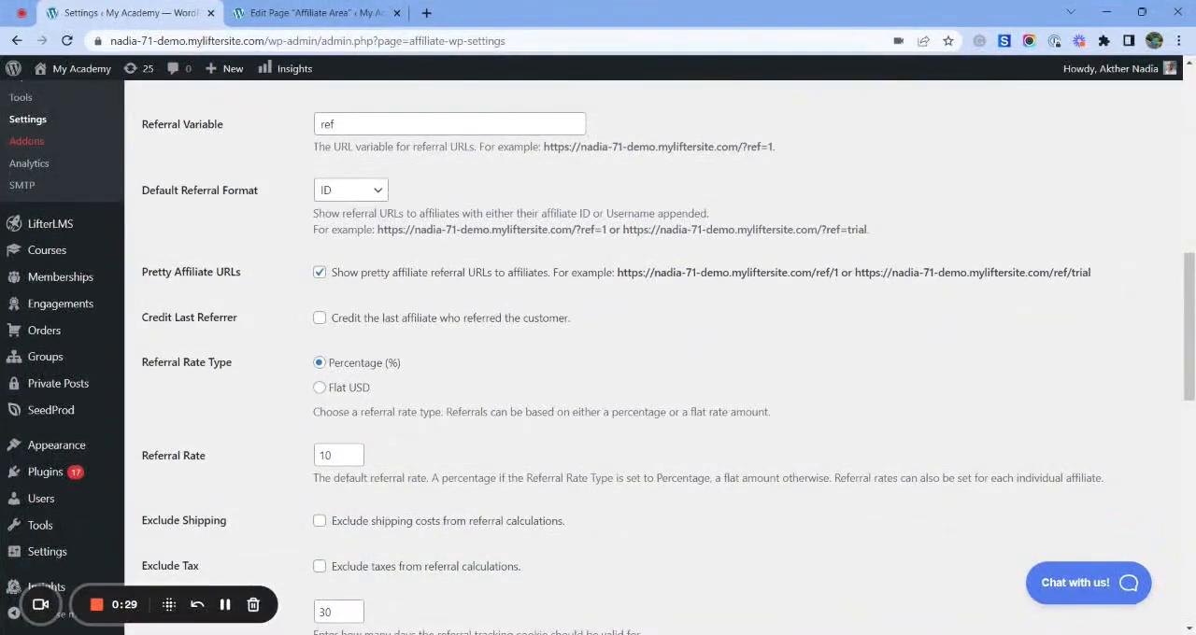
# - Try the Flat USD referral rate type and switch back to Percentage (%)
pyautogui.moveTo(141, 363); pyautogui.dragTo(245, 373)
pyautogui.click(245, 374)
pyautogui.click(320, 389)
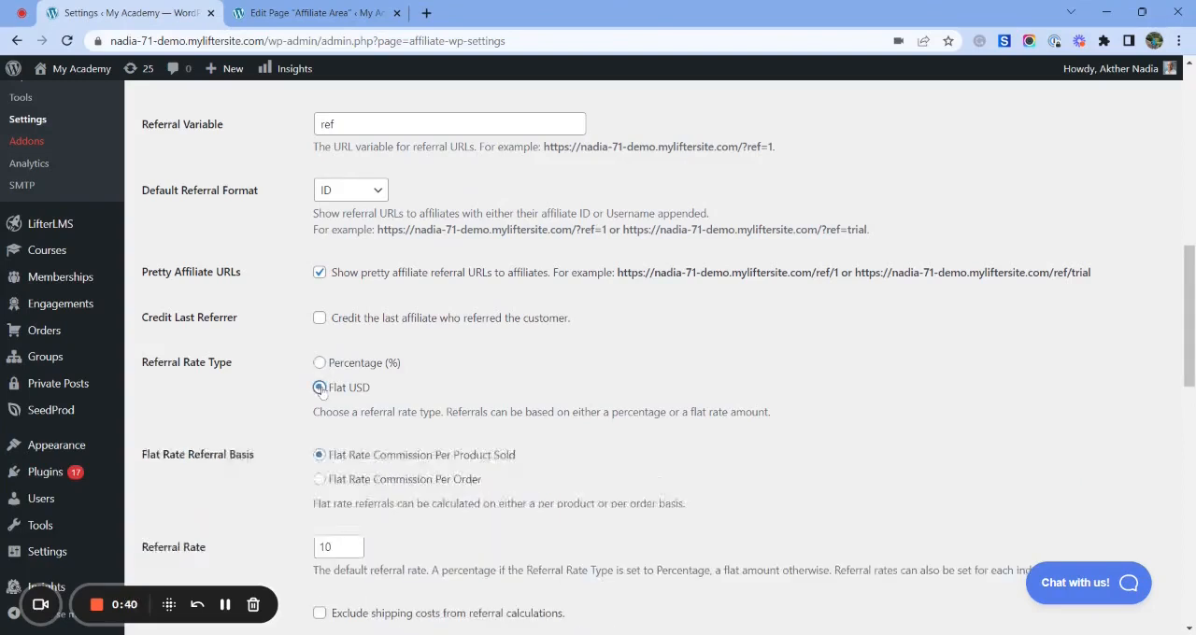
pyautogui.click(320, 364)
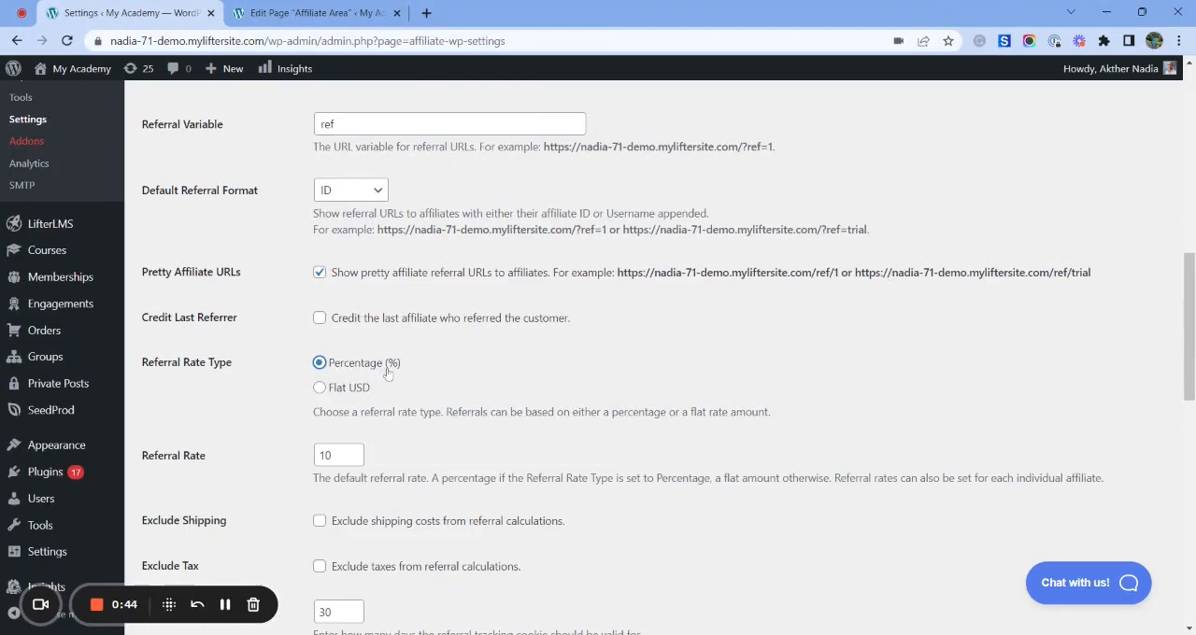
# - Review the referral rate and the remaining general settings down to the Affiliate Area forms and required registration fields
pyautogui.scroll(-3, 388, 374)
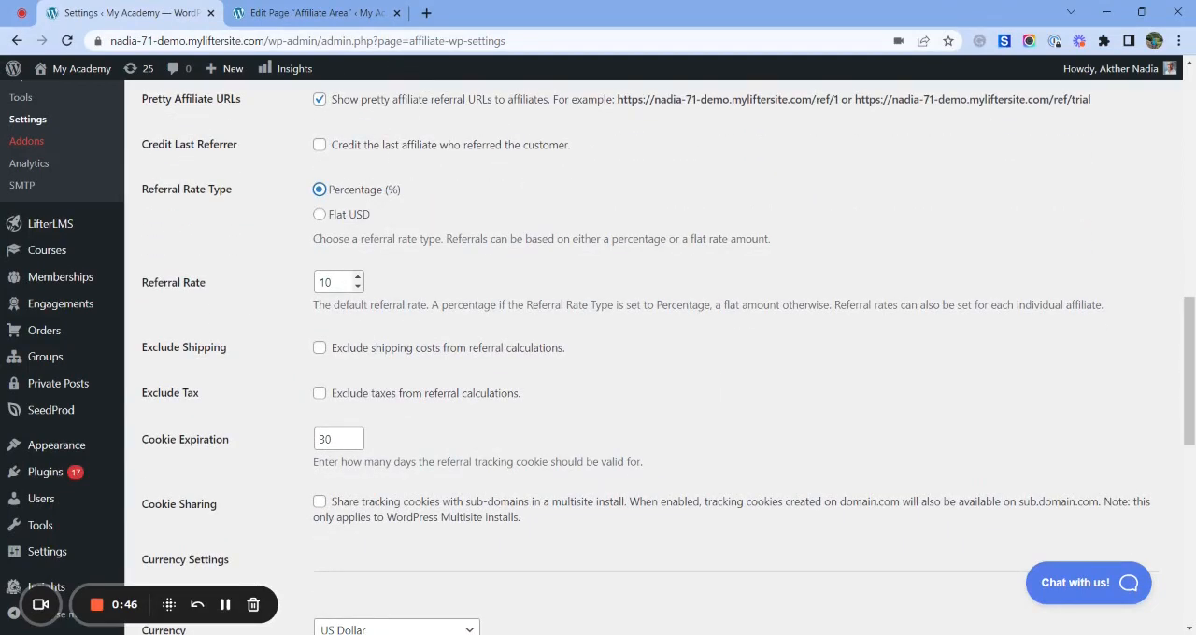
pyautogui.click(319, 282)
pyautogui.scroll(-10, 282, 425)
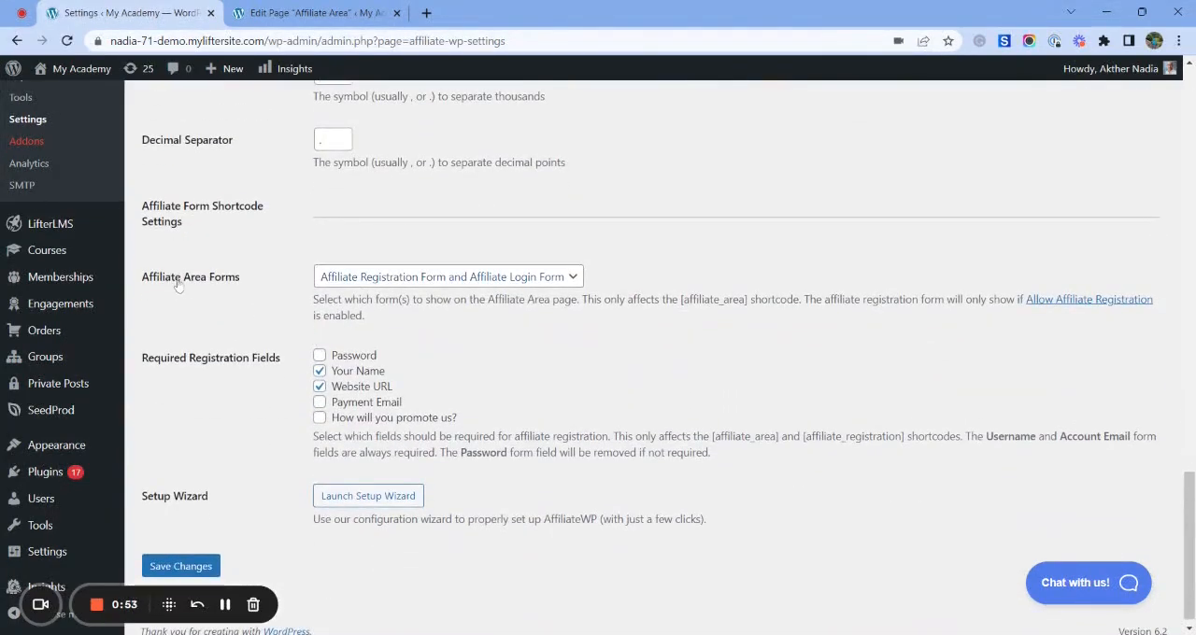
# - Check the Affiliate Area Forms setting and the LifterLMS entry in the AffiliateWP integrations list
pyautogui.click(335, 278)
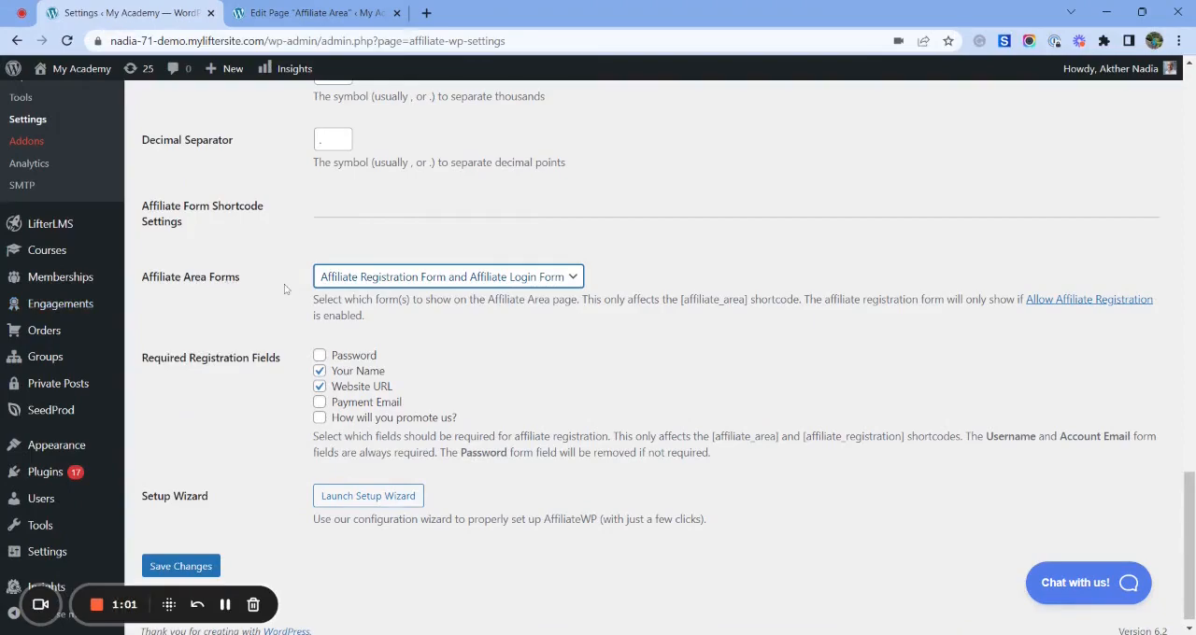
pyautogui.scroll(15, 284, 284)
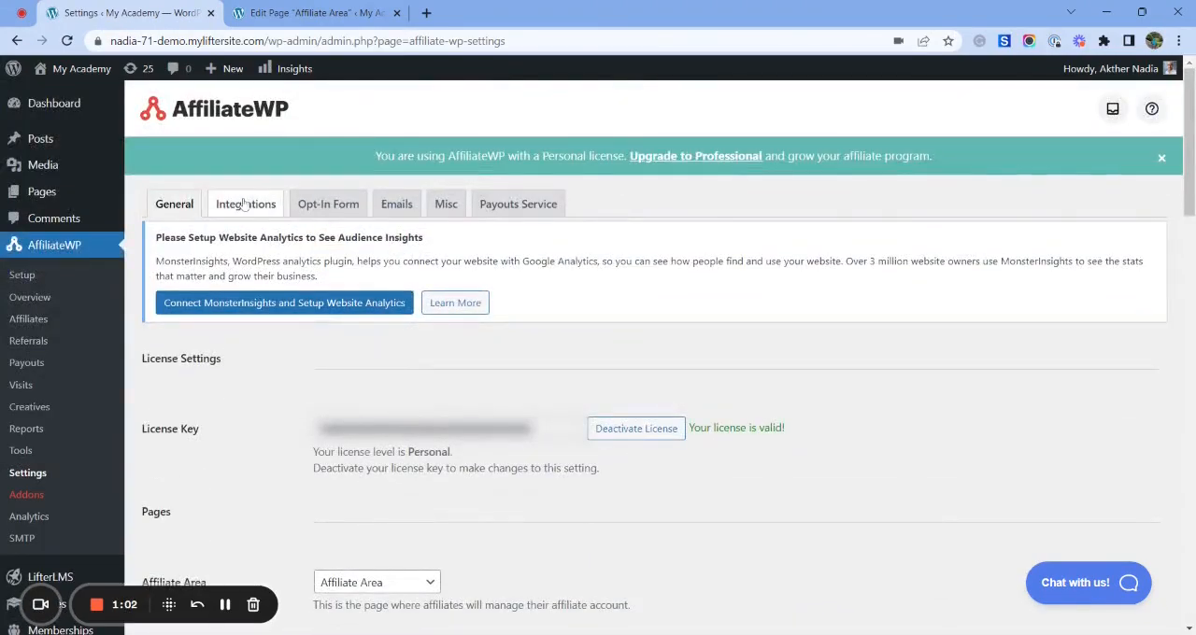
pyautogui.click(245, 205)
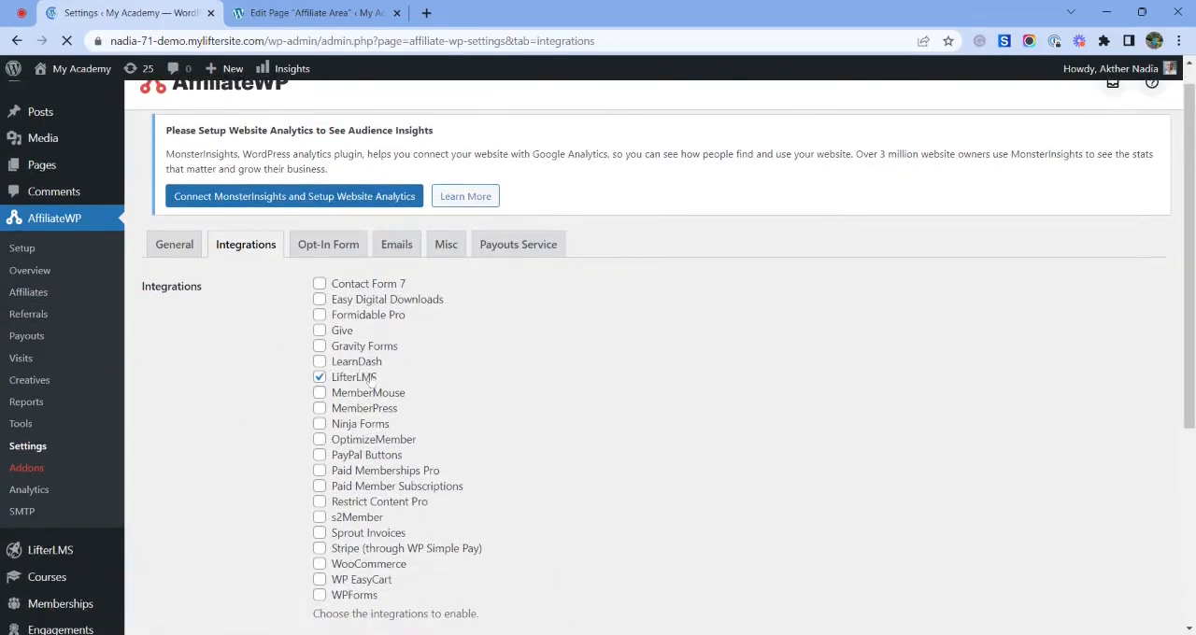
pyautogui.scroll(-2, 364, 383)
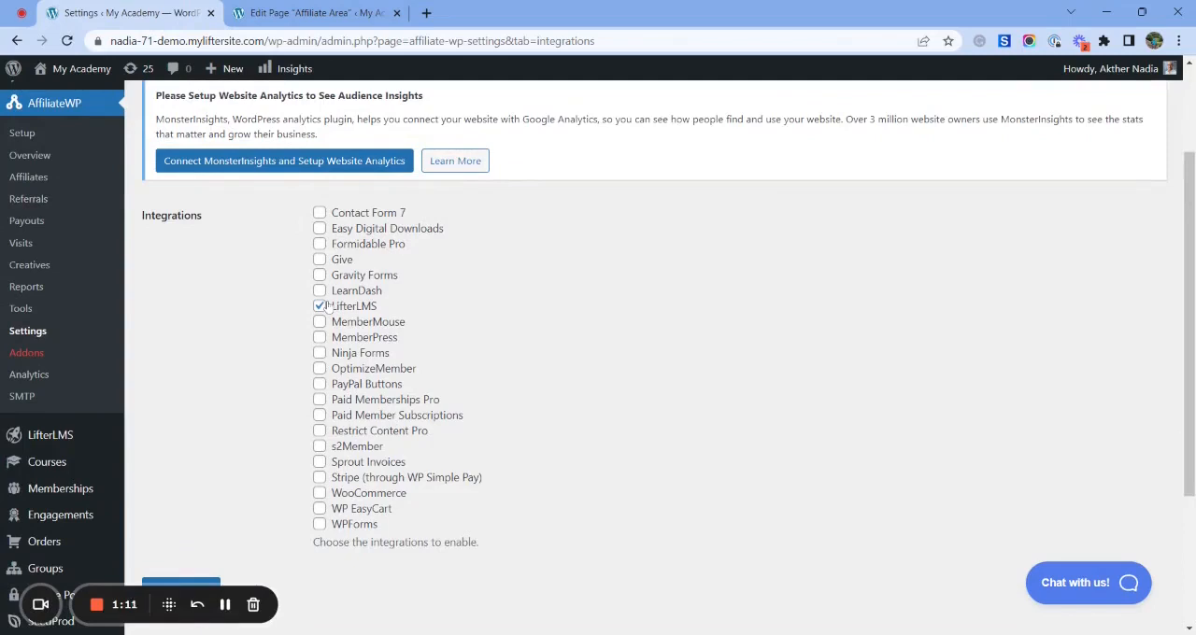
pyautogui.scroll(2, 326, 308)
# - Review the AffiliateWP miscellaneous settings, from affiliate registration and approval to reCAPTCHA and referral tracking options
pyautogui.click(446, 204)
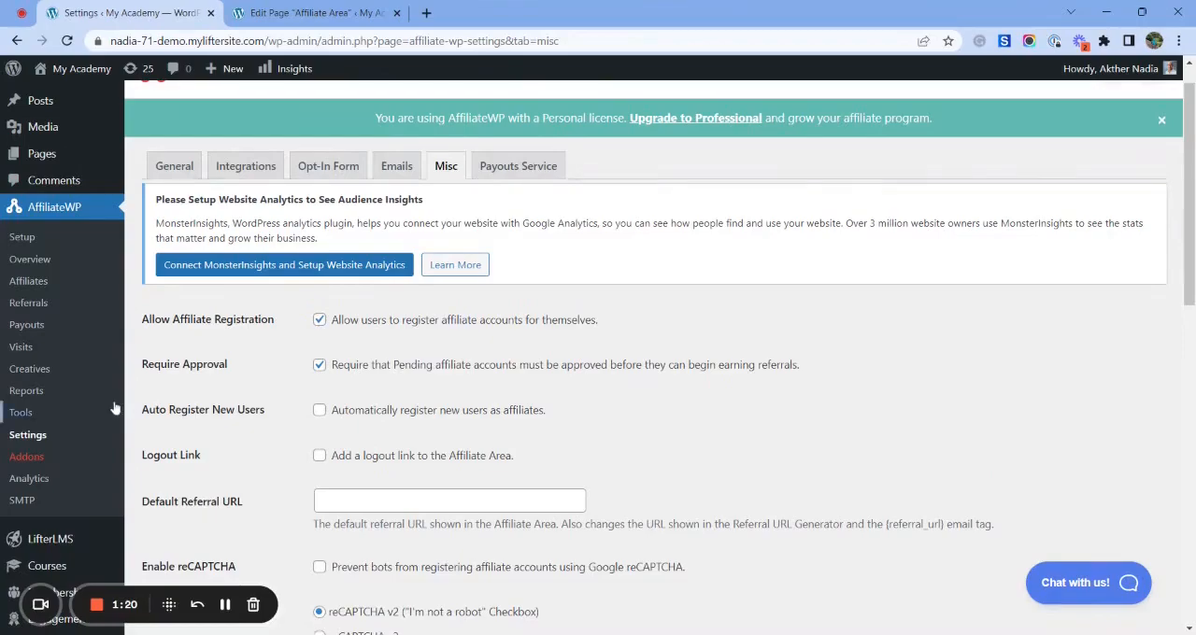
pyautogui.scroll(-4, 249, 369)
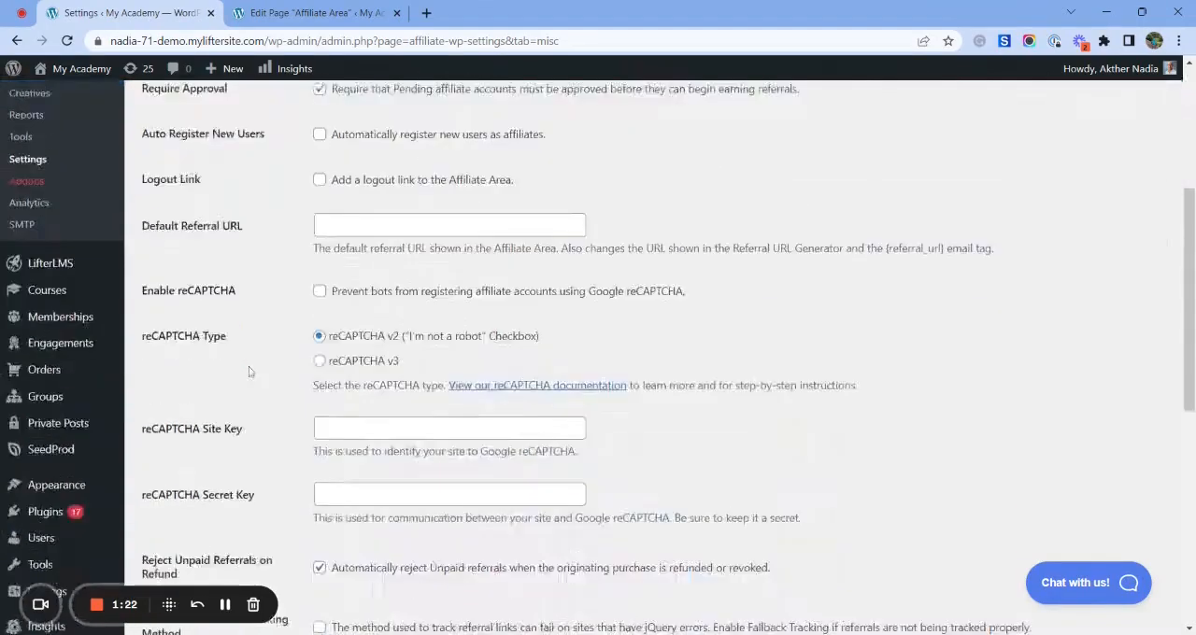
pyautogui.scroll(5, 482, 374)
pyautogui.scroll(-4, 483, 373)
pyautogui.scroll(-1, 483, 379)
pyautogui.scroll(5, 411, 421)
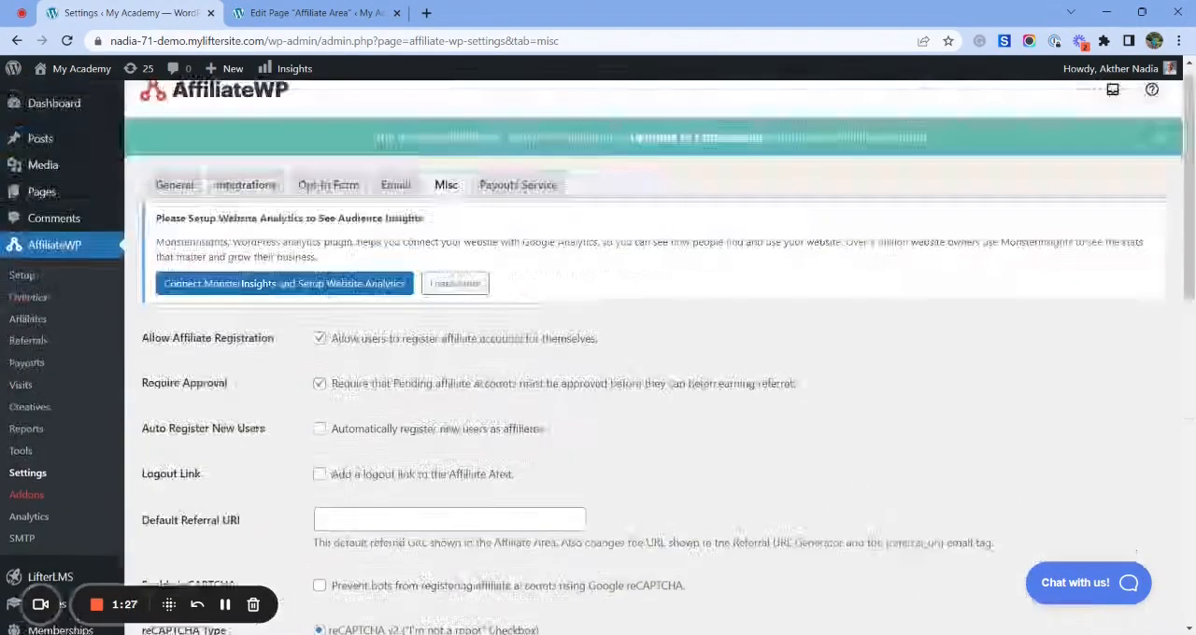
pyautogui.scroll(-7, 38, 472)
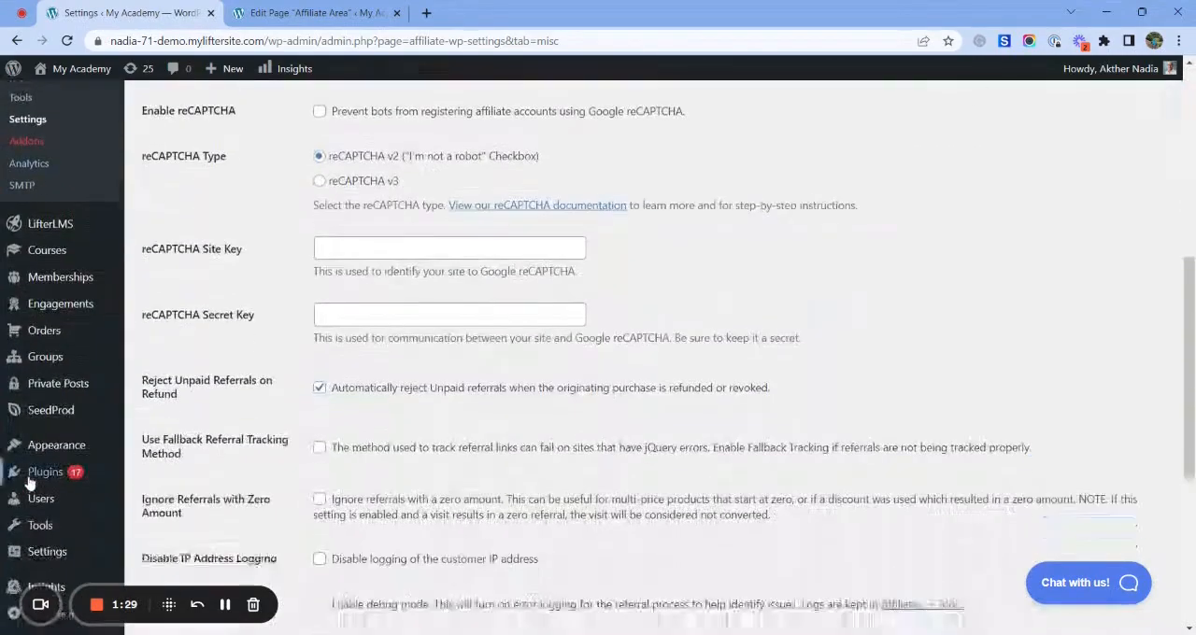
# - Add the Affiliate Area page to the site's Course Menu and save the menu
pyautogui.moveTo(56, 453)
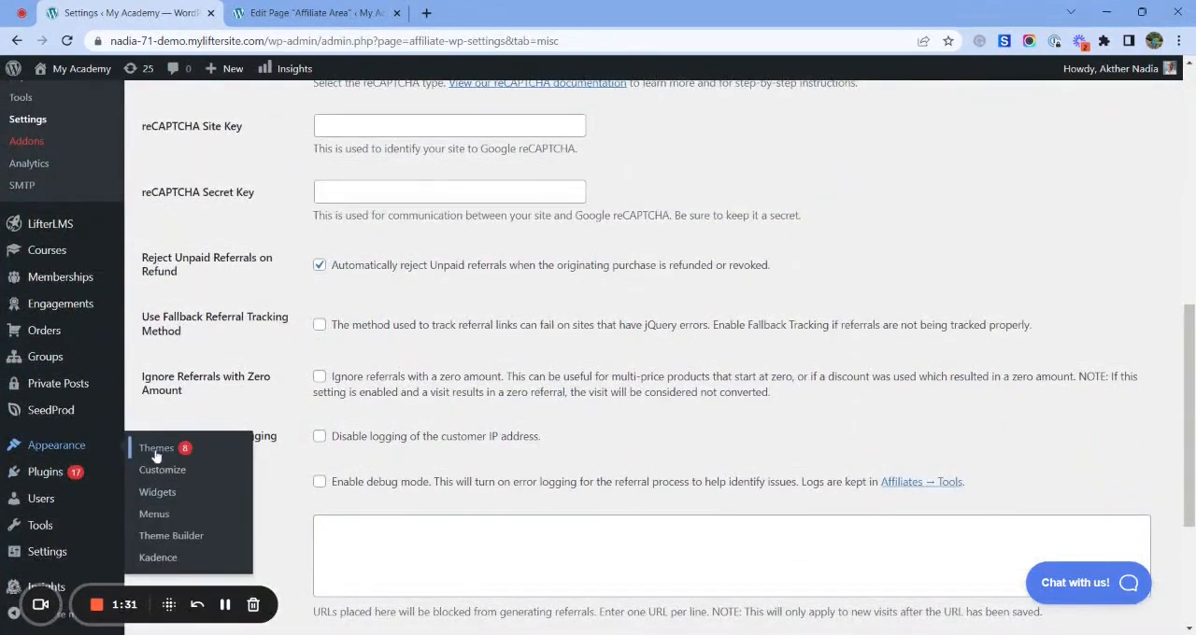
pyautogui.click(154, 517)
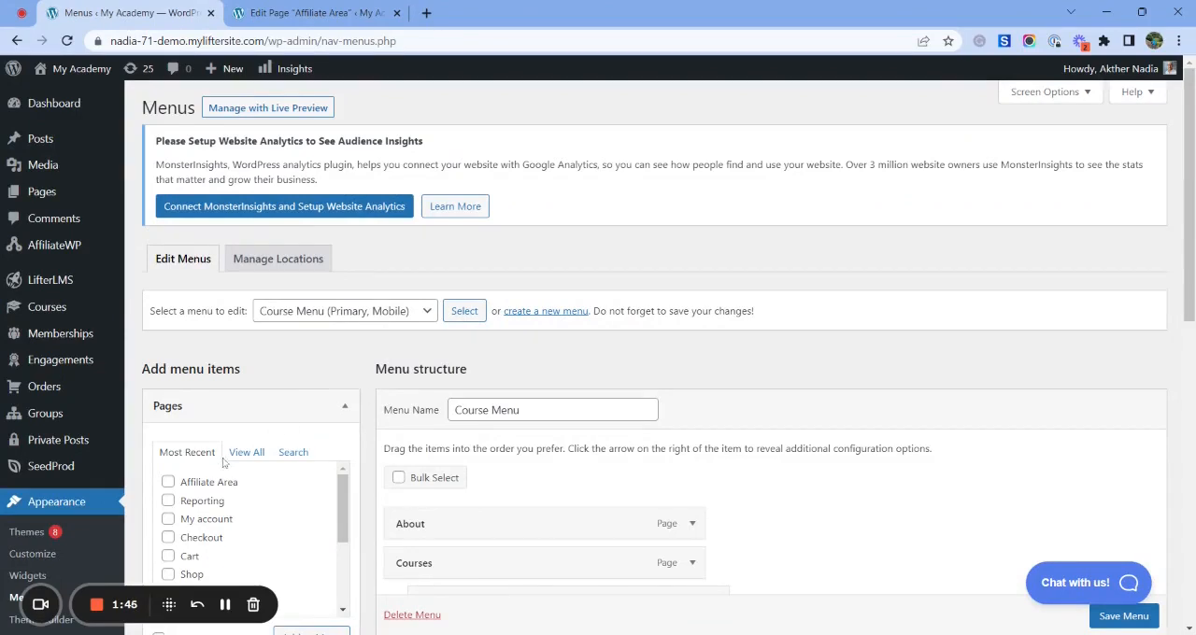
pyautogui.scroll(-2, 232, 463)
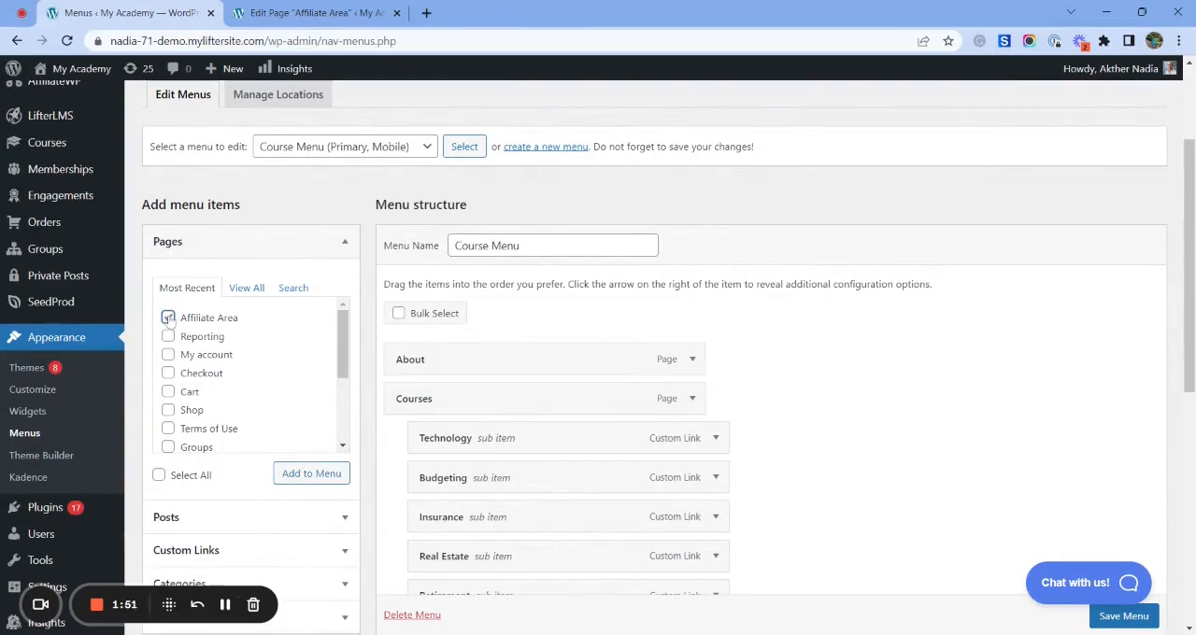
pyautogui.click(169, 320)
pyautogui.click(314, 473)
pyautogui.scroll(-2, 832, 432)
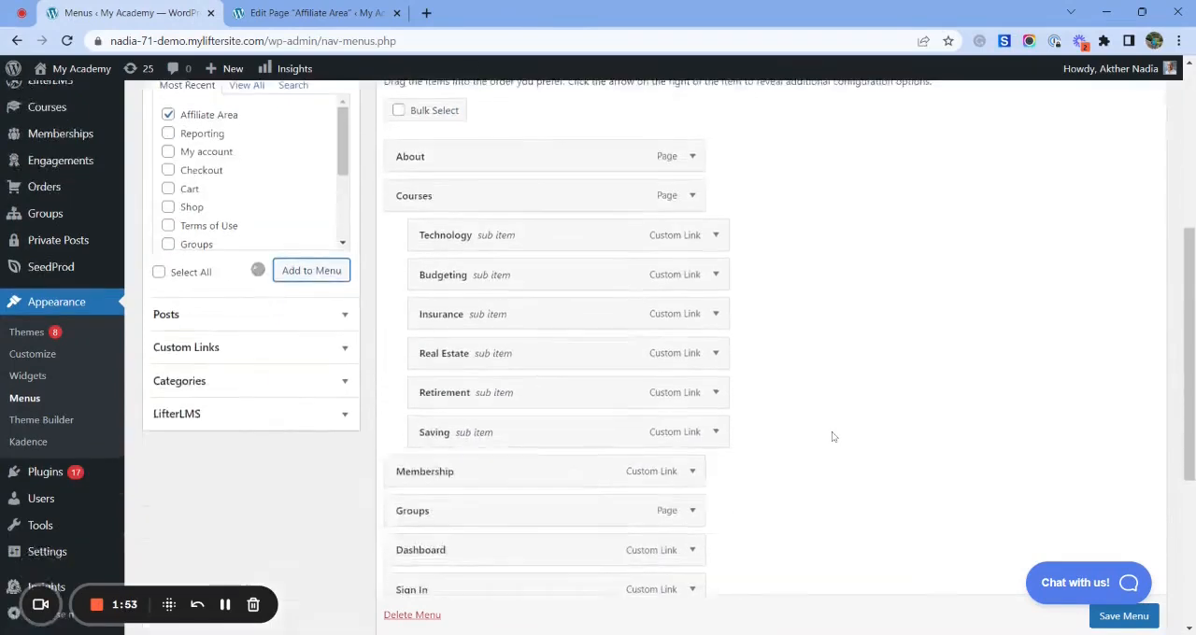
pyautogui.scroll(-4, 832, 432)
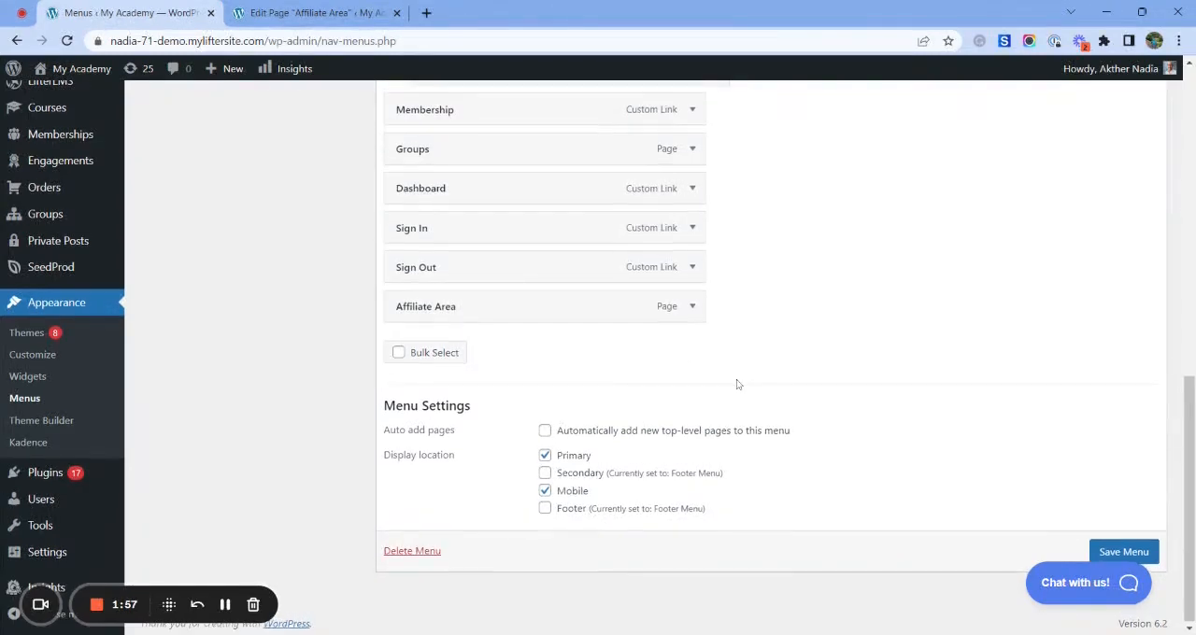
pyautogui.click(1119, 551)
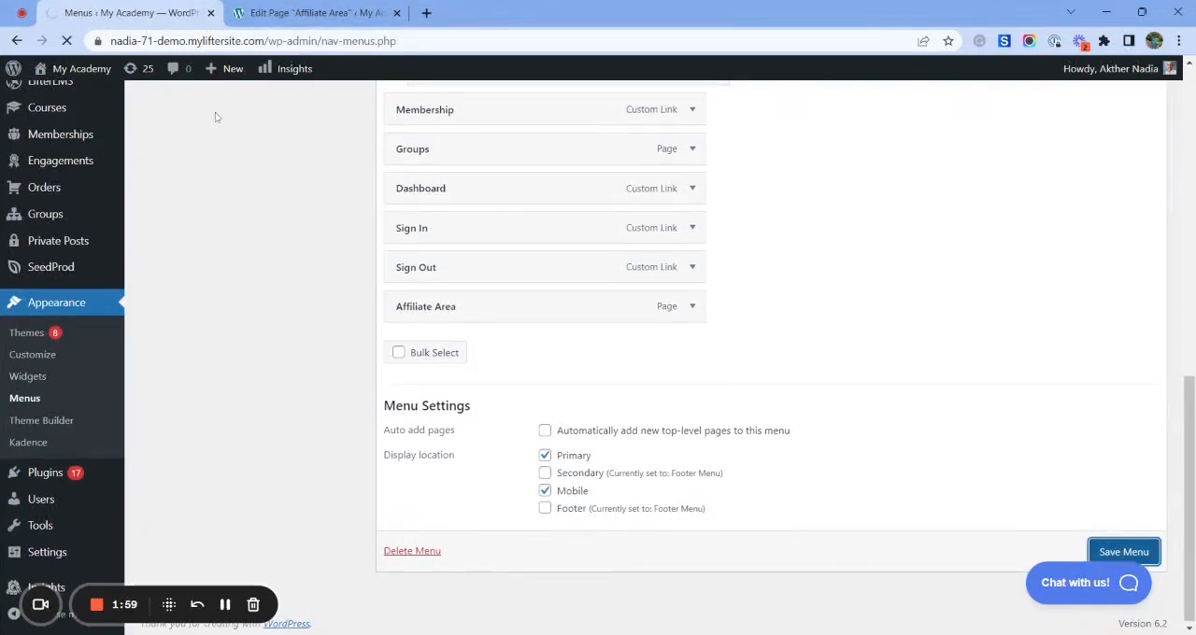
# - Visit the live site and examine the affiliate registration form on the Affiliate Area page
pyautogui.moveTo(84, 78)
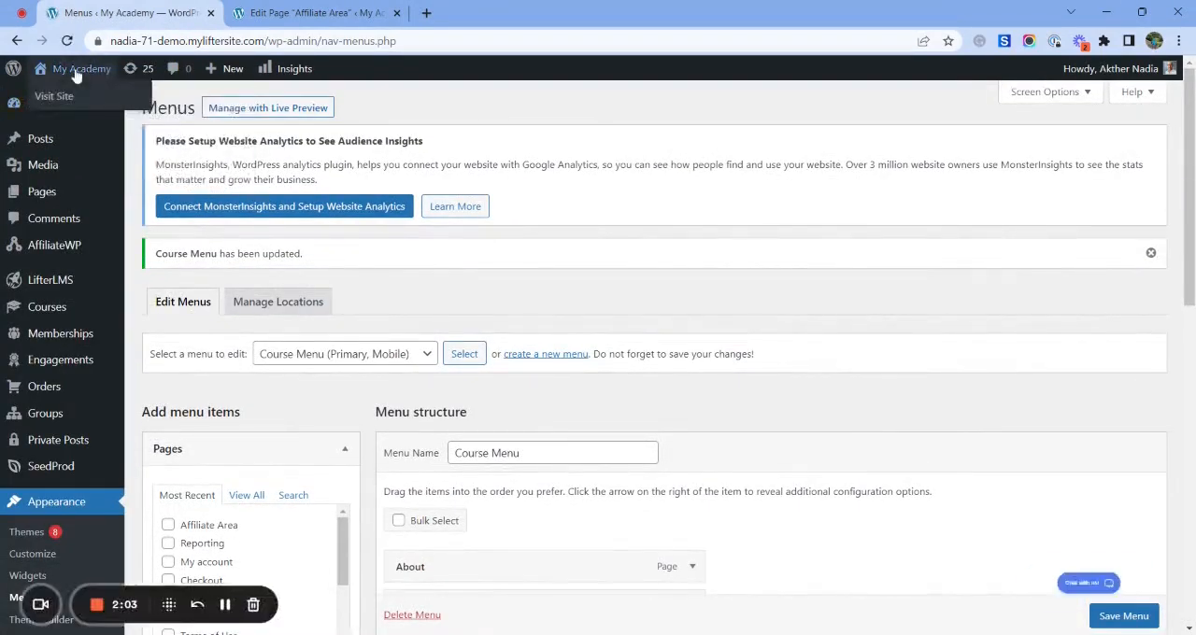
pyautogui.click(74, 96)
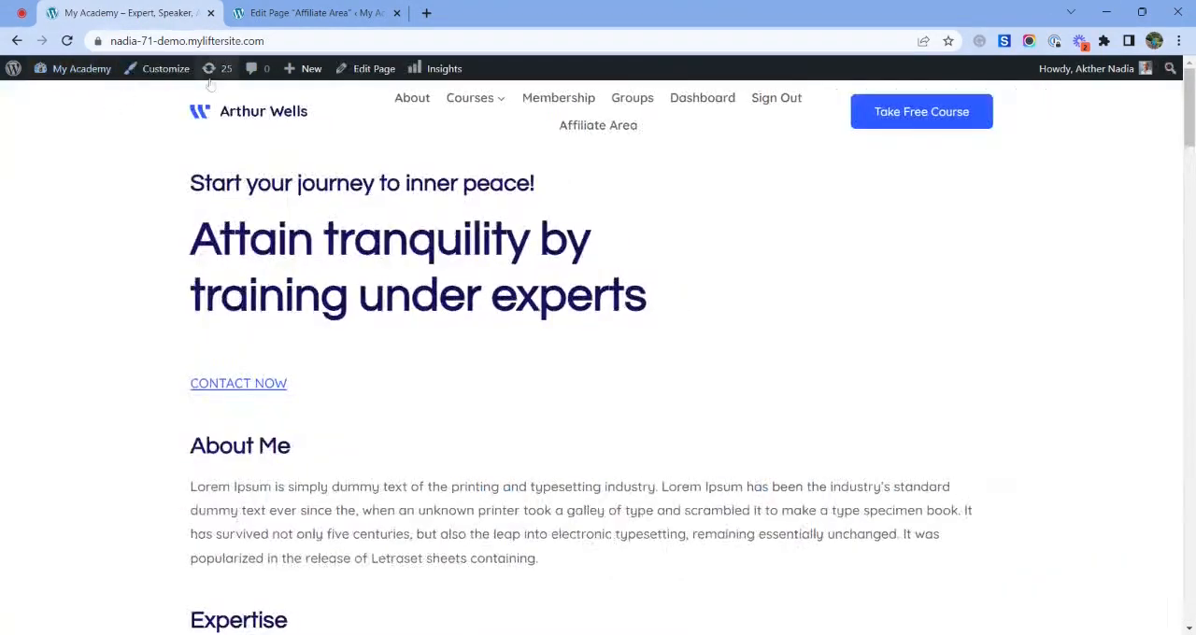
pyautogui.click(596, 126)
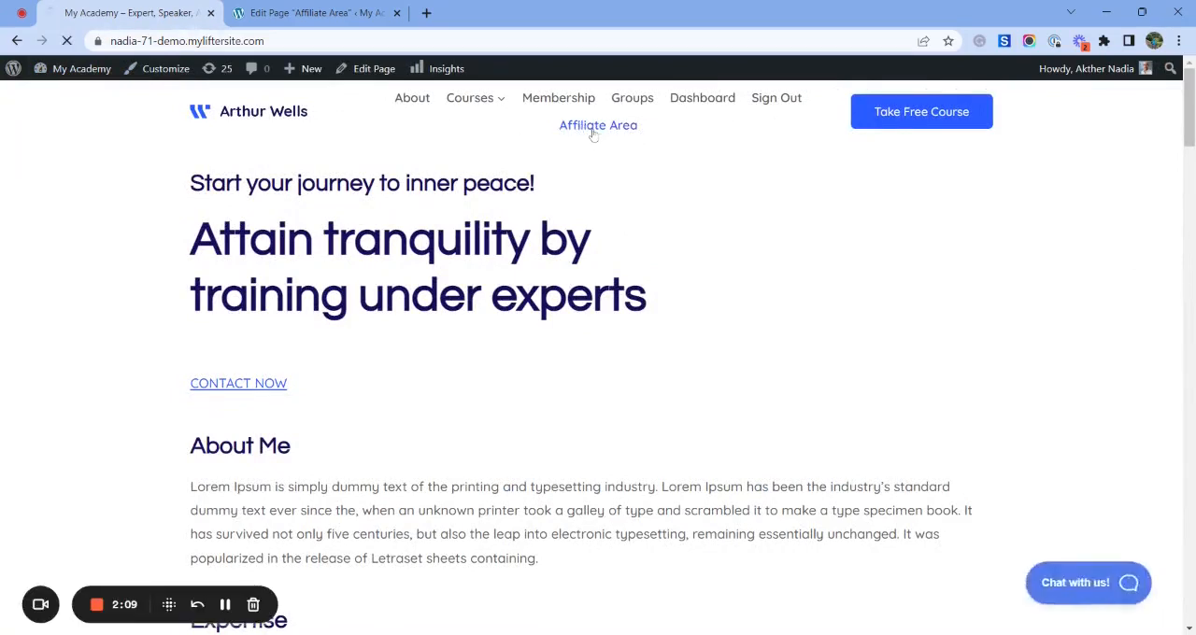
pyautogui.scroll(-3, 542, 299)
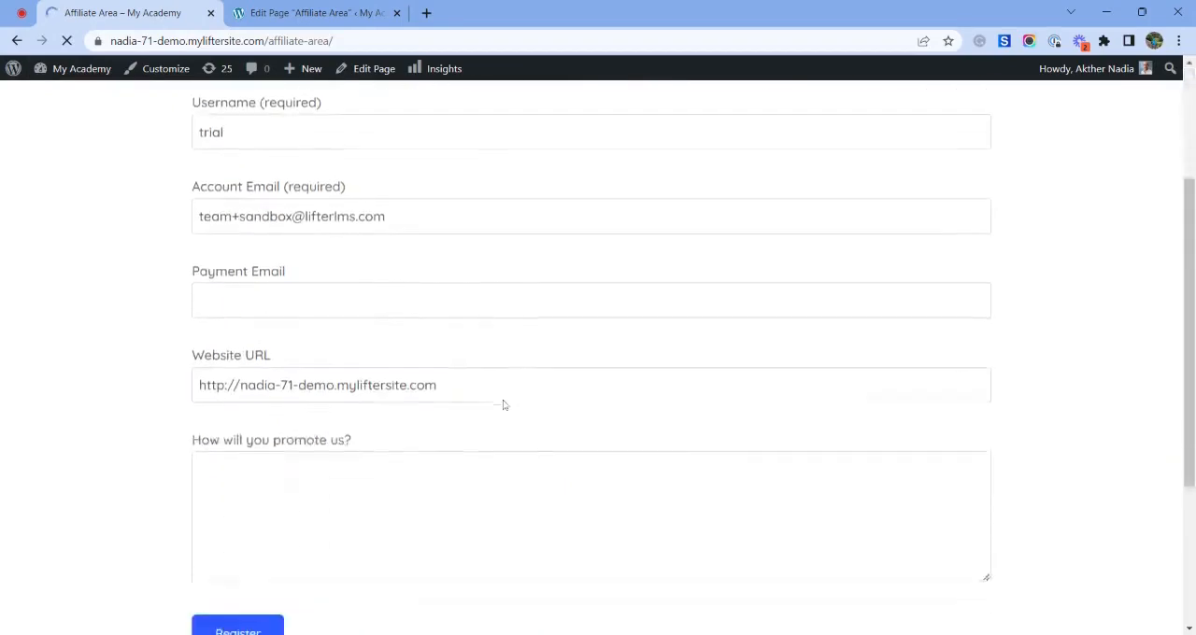
pyautogui.scroll(3, 329, 379)
pyautogui.scroll(-5, 283, 281)
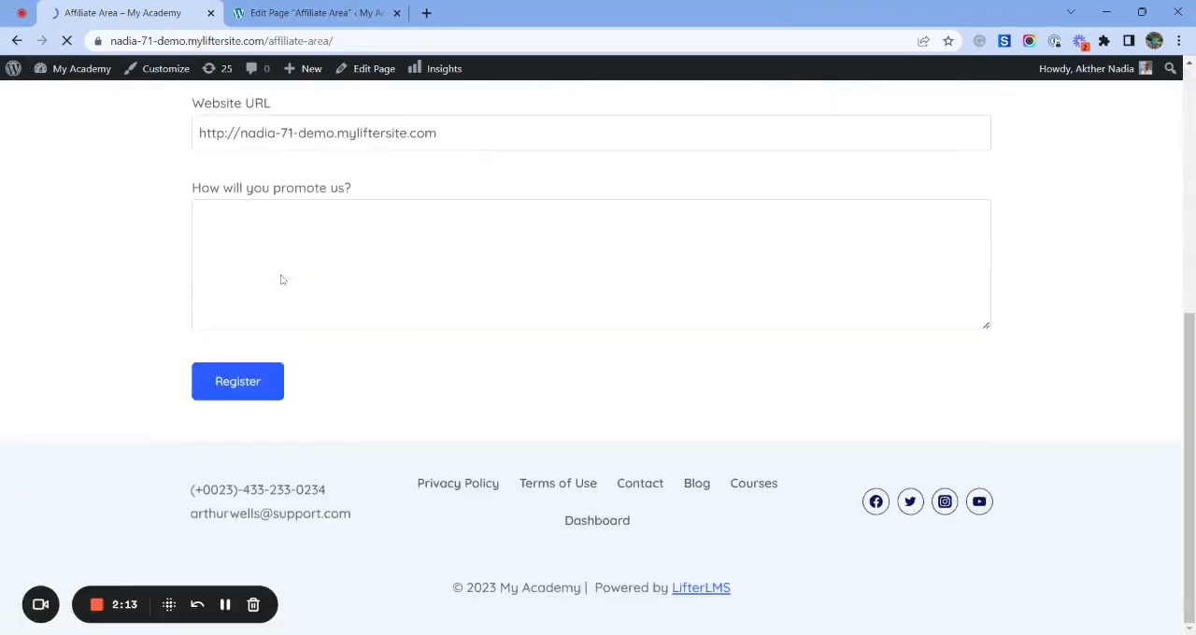
pyautogui.scroll(-5, 296, 312)
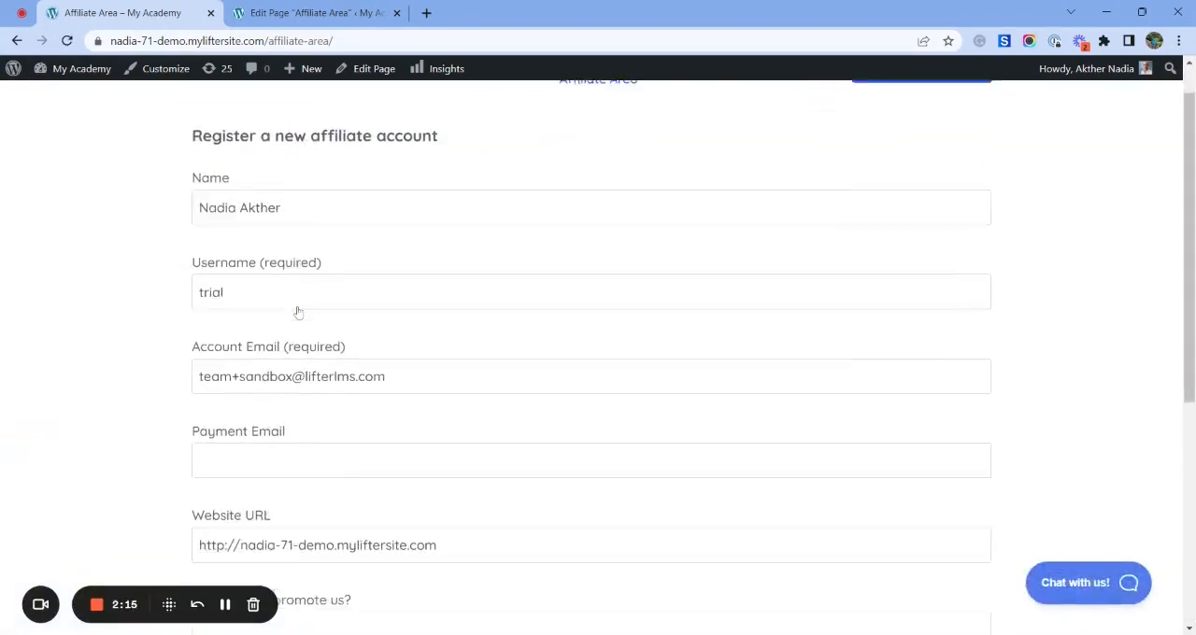
pyautogui.click(272, 398)
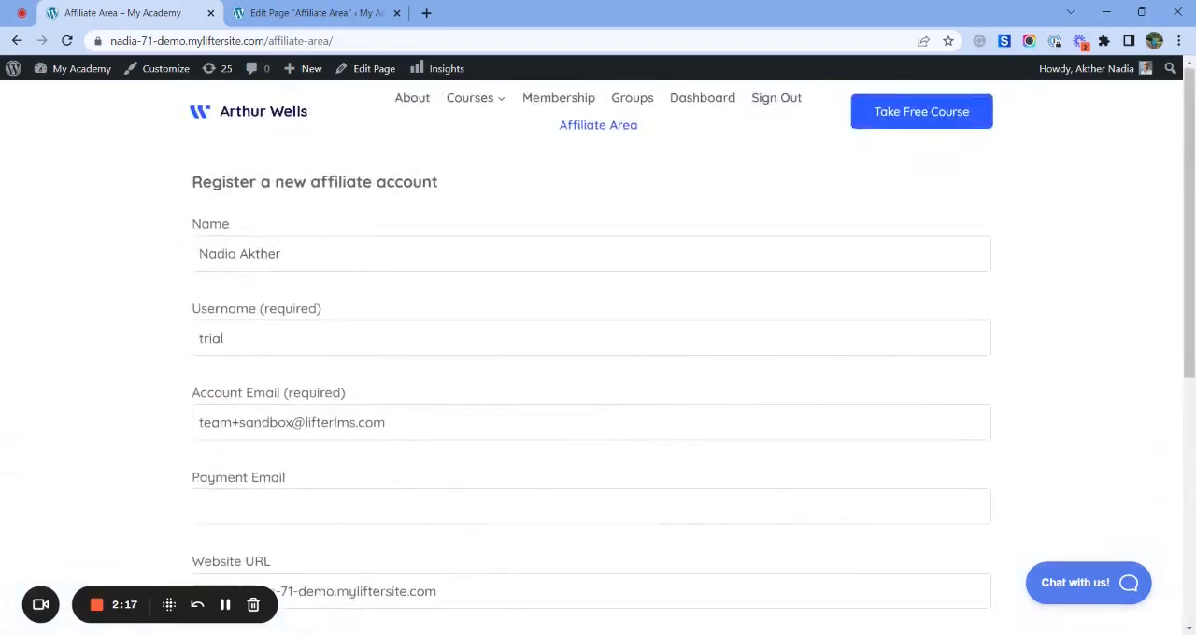
# - Open the site in an Incognito window and go to the Affiliate Area page to check its registration and login forms
pyautogui.hotkey('ctrl', 'shift', 'n')
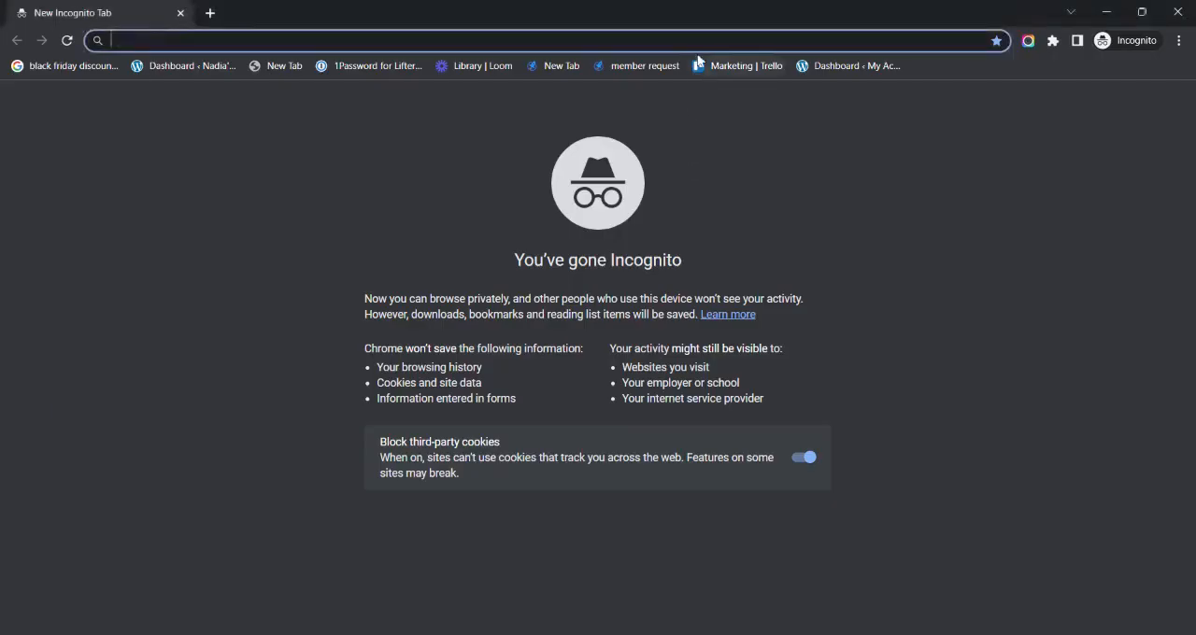
pyautogui.write('https://nadia-71-demo.myliftersite.com/')
pyautogui.press('Return')
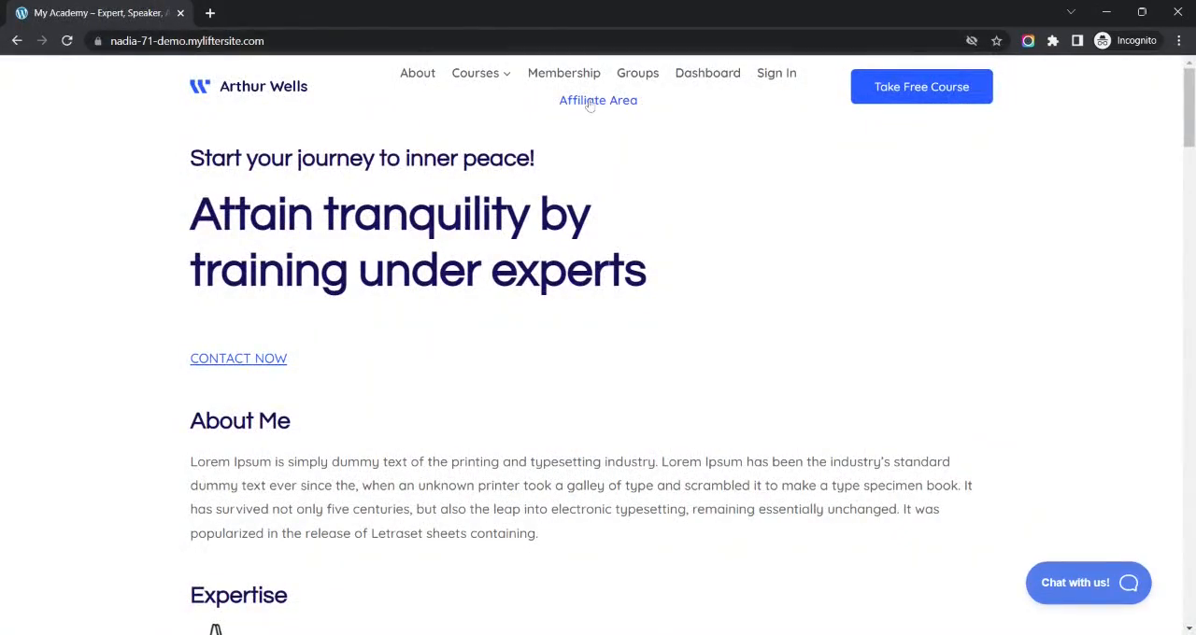
pyautogui.click(591, 105)
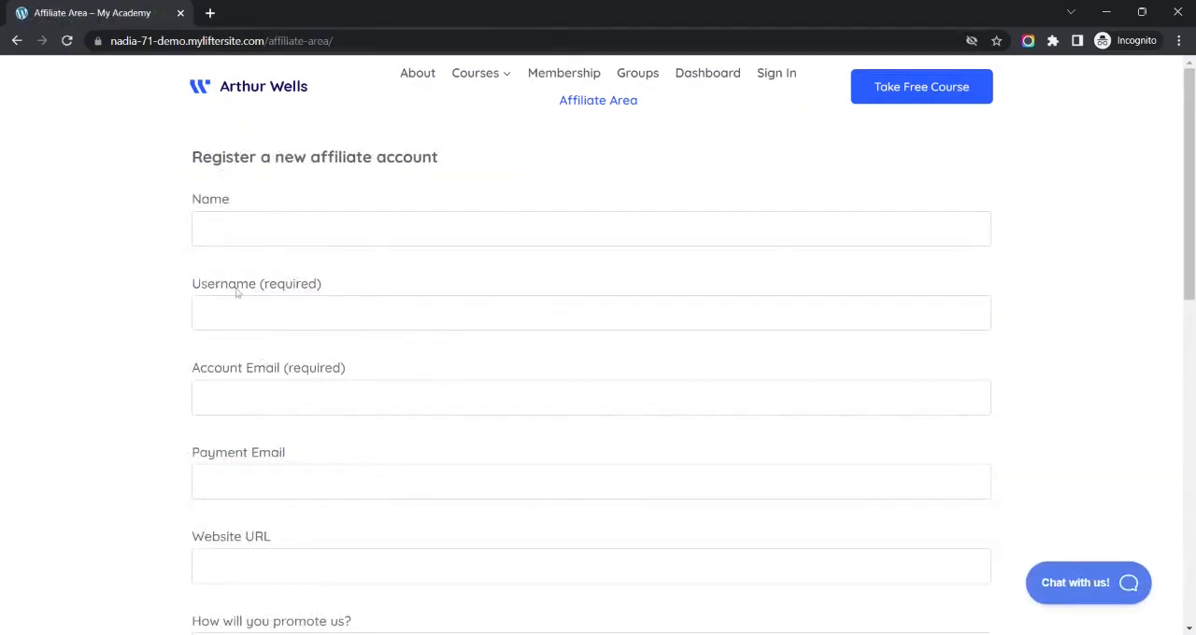
pyautogui.scroll(-10, 302, 376)
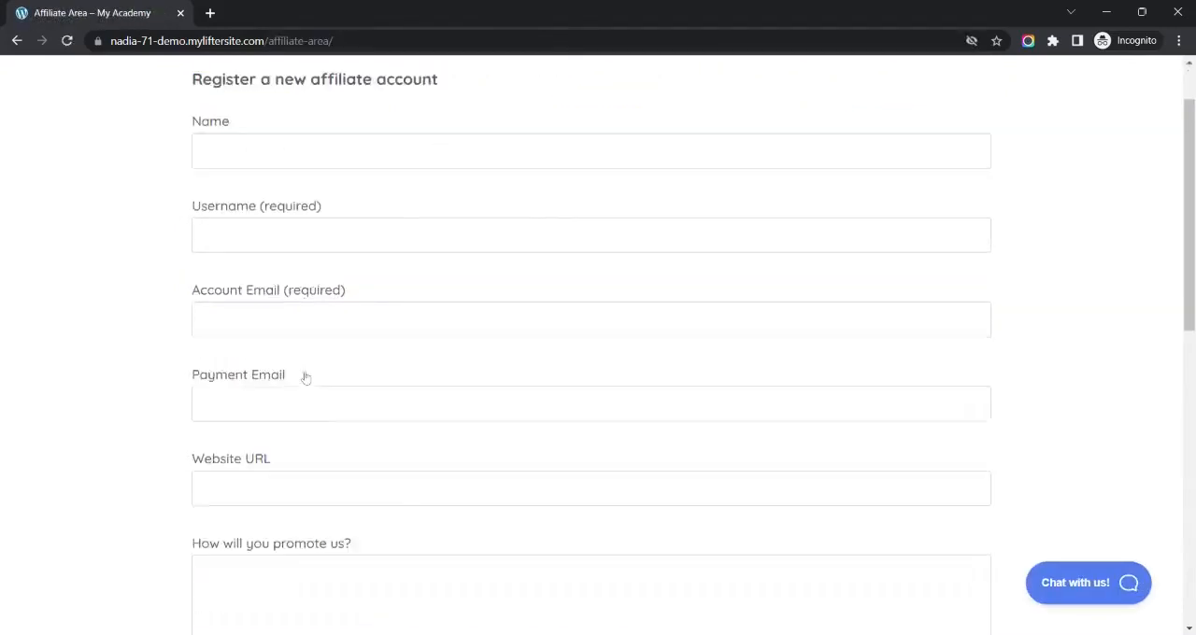
pyautogui.scroll(1, 305, 175)
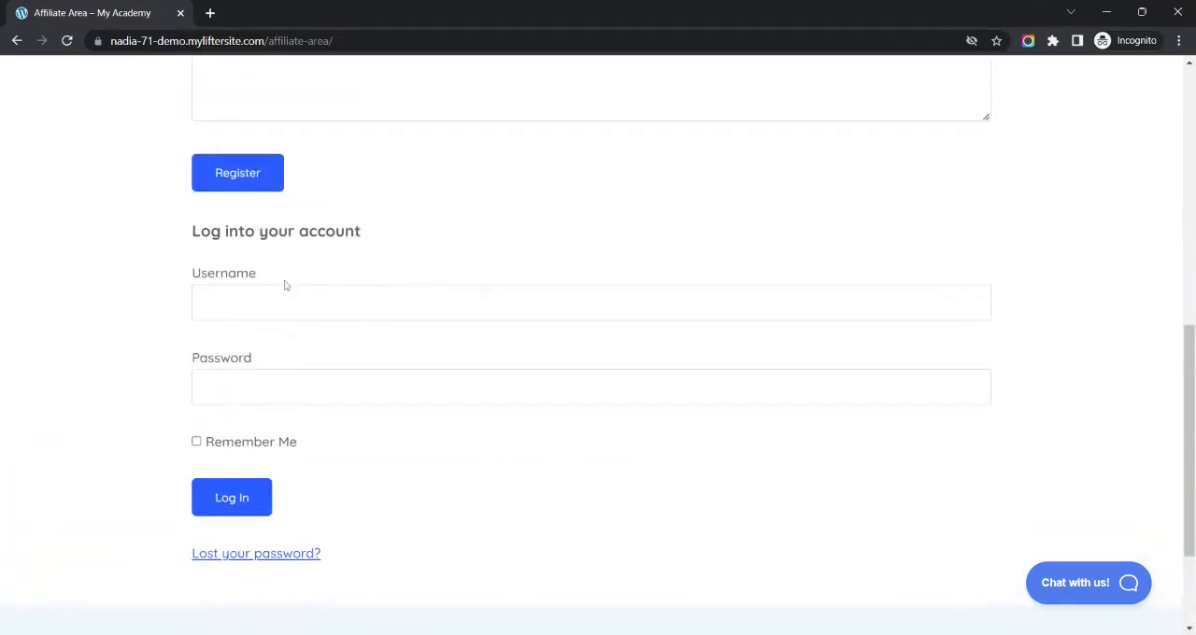
pyautogui.scroll(6, 598, 374)
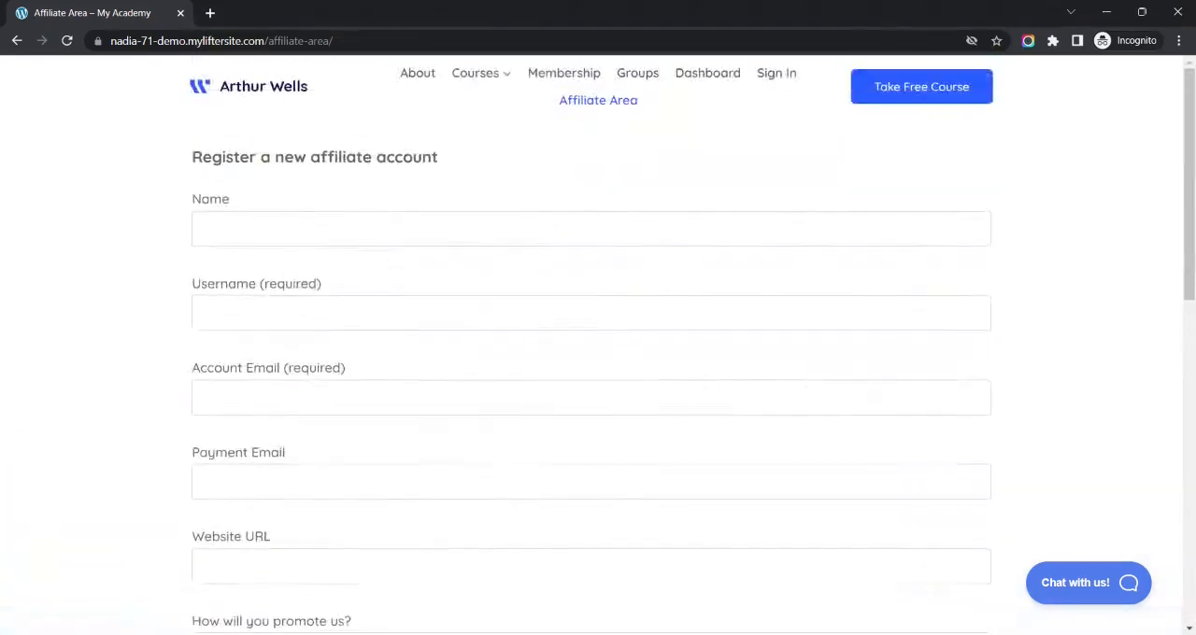
# - Register an affiliate with Test as name and username, filling in both e-mails, the Affiliate Area page's URL as website and the promotion method
pyautogui.click(299, 229)
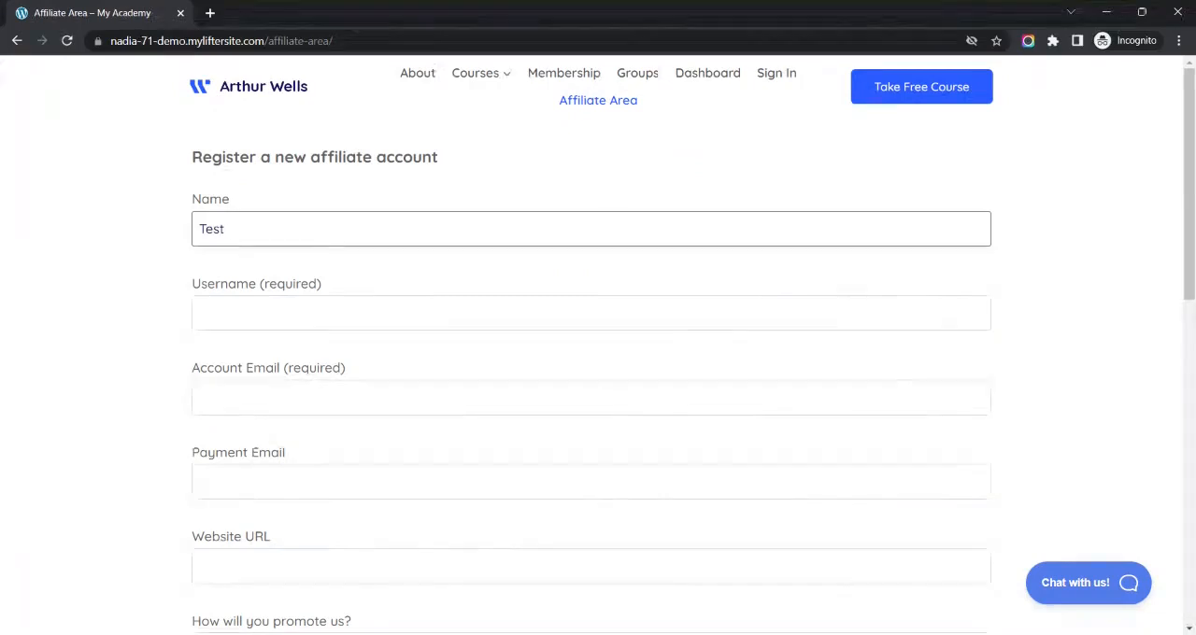
pyautogui.press('Tab')
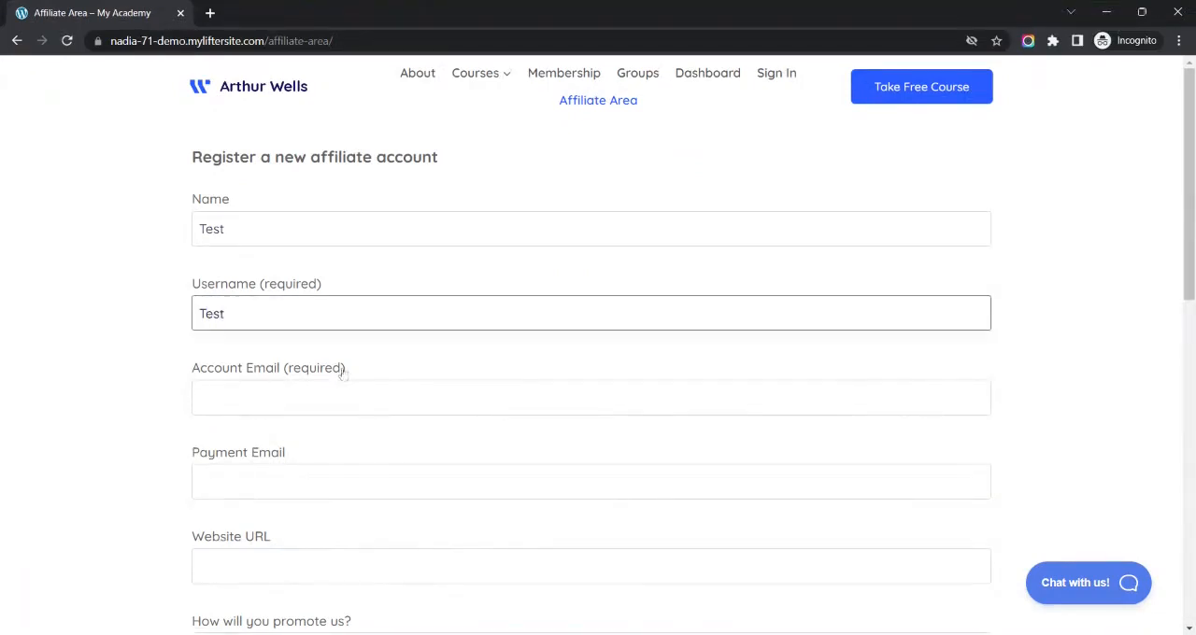
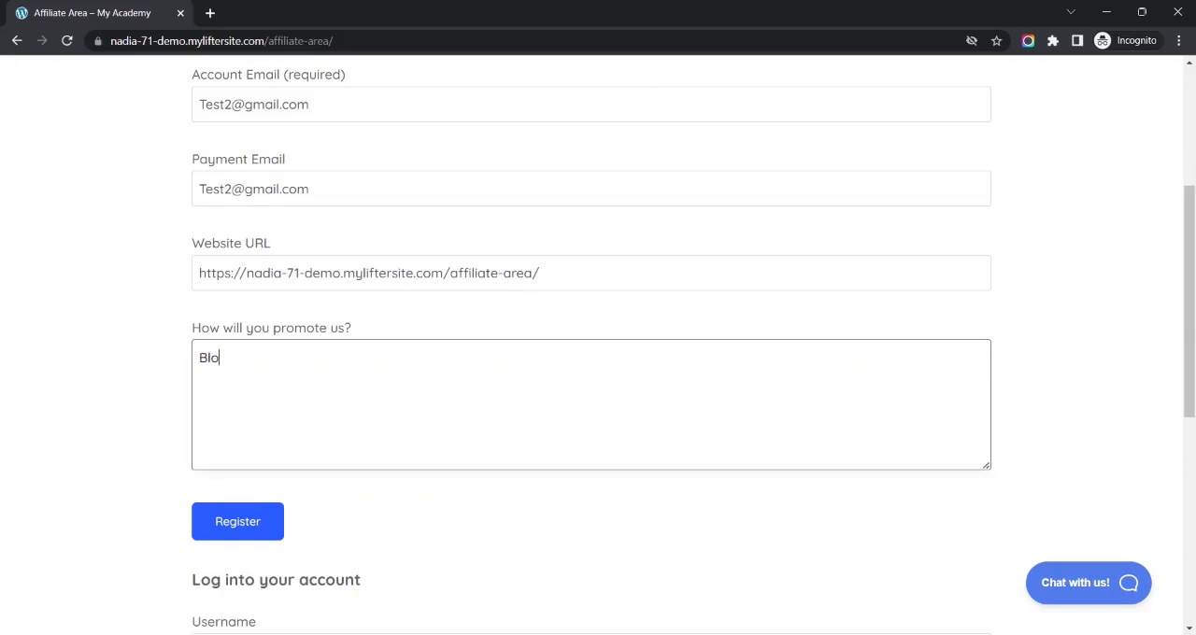
pyautogui.click(235, 529)
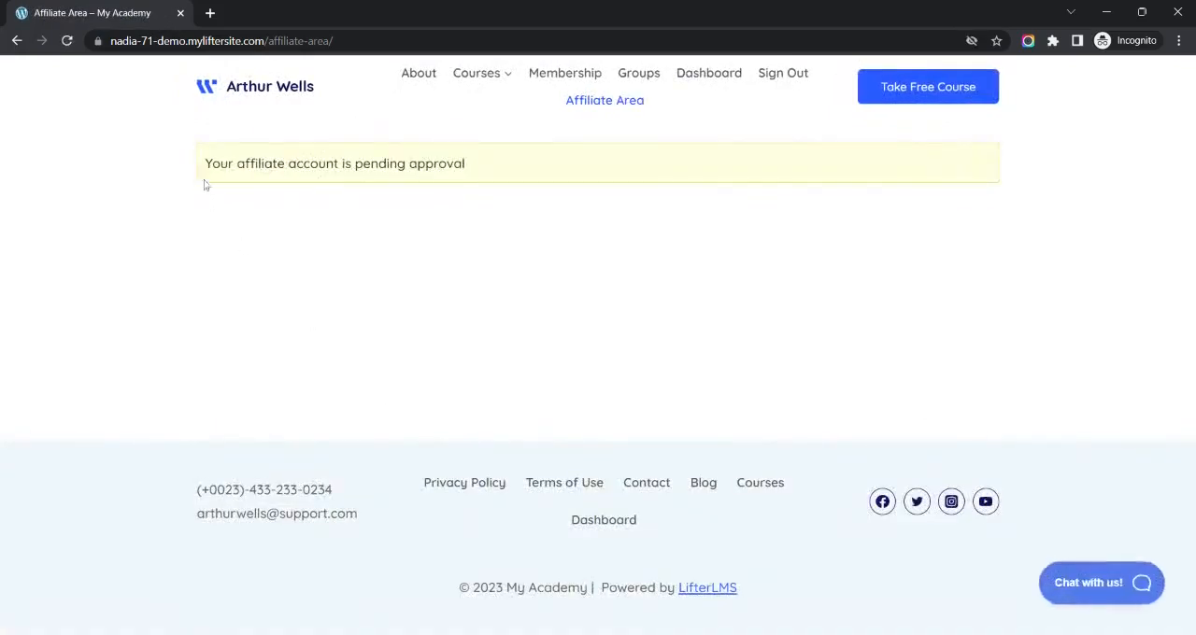
pyautogui.moveTo(206, 167); pyautogui.dragTo(486, 172)
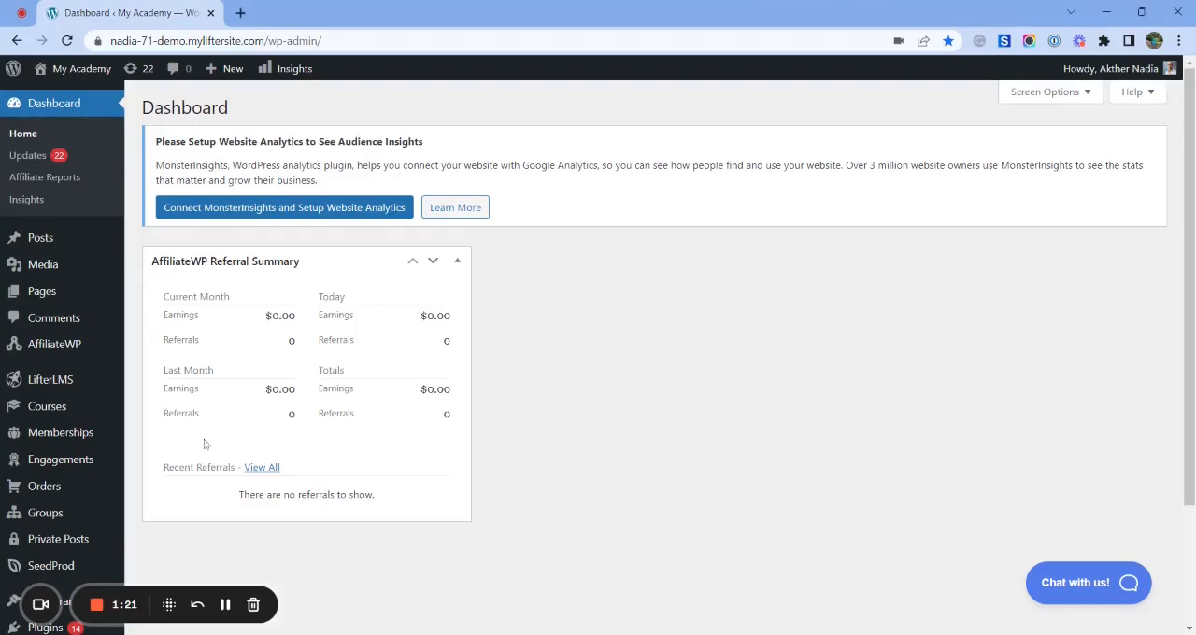
# - Open the AffiliateWP affiliates list in the WordPress admin and accept the pending affiliate Test
pyautogui.moveTo(43, 354)
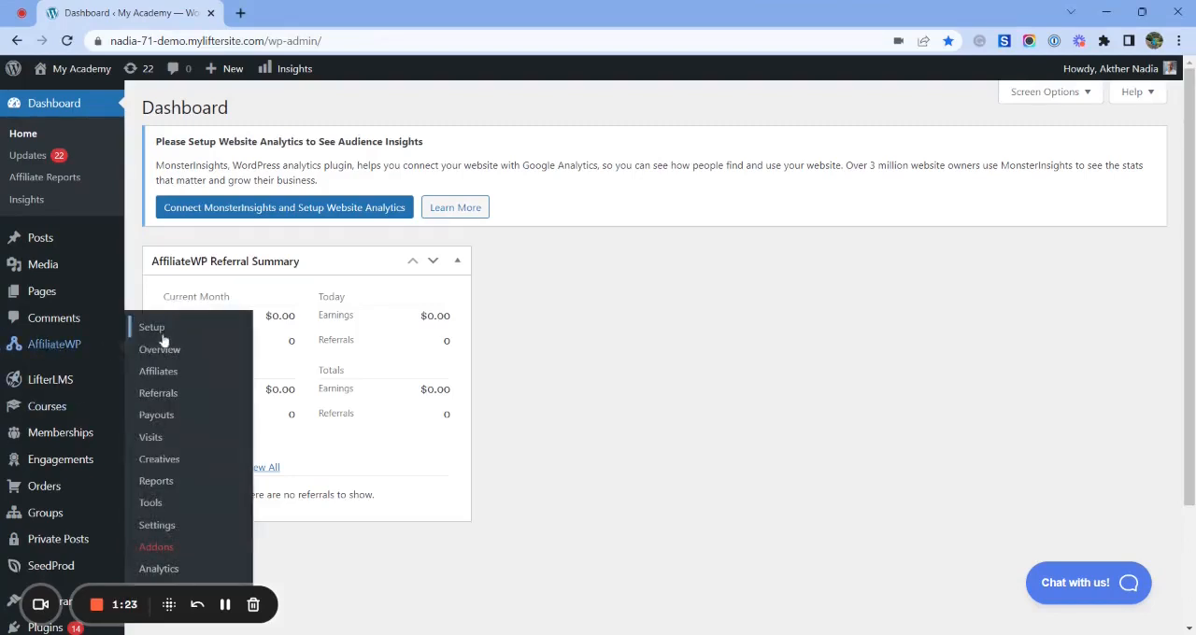
pyautogui.click(159, 372)
pyautogui.scroll(-1, 325, 390)
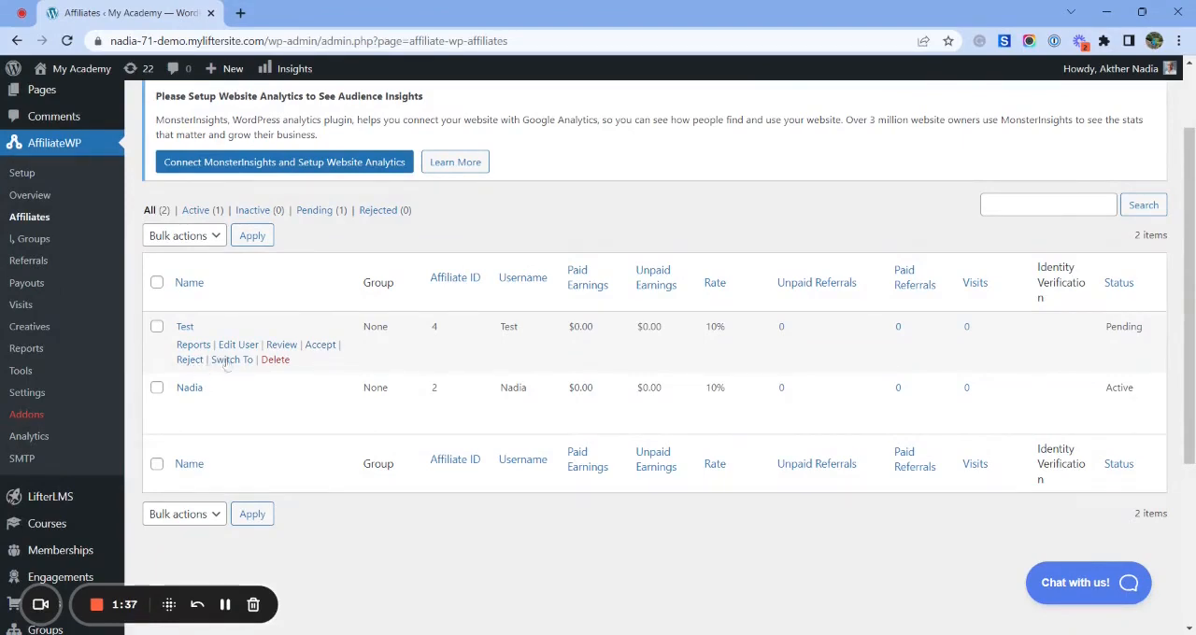
pyautogui.click(320, 344)
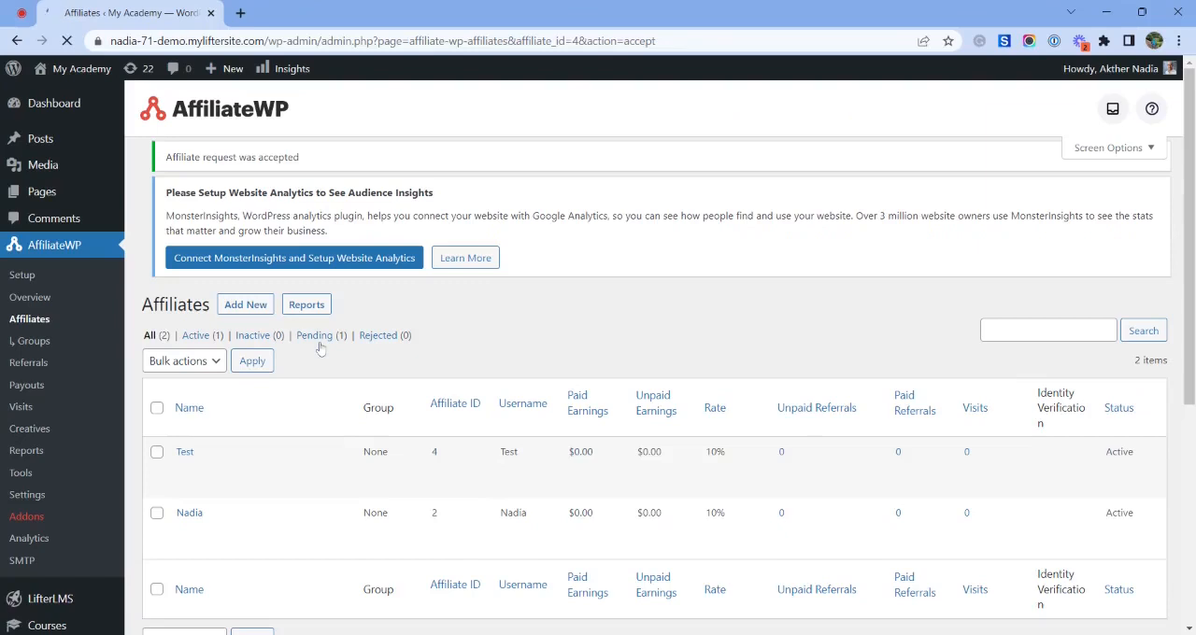
# - Examine the accepted affiliate's referral URL and the Referral URL Generator in the Affiliate Area
pyautogui.scroll(-1, 435, 358)
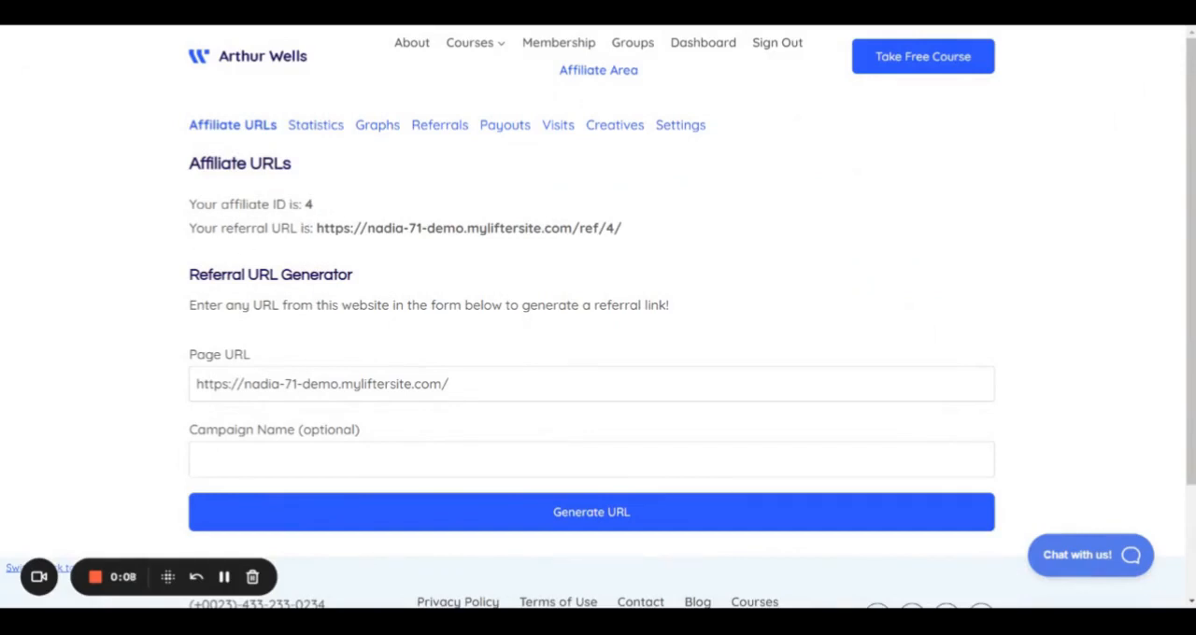
pyautogui.moveTo(193, 228); pyautogui.dragTo(647, 234)
pyautogui.click(549, 319)
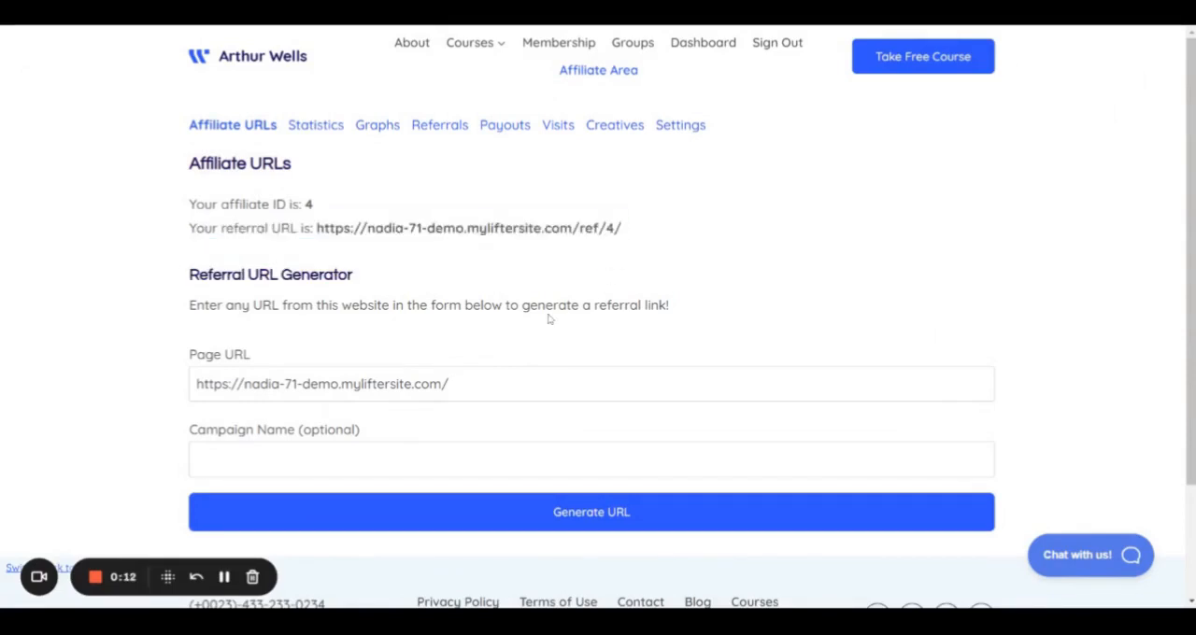